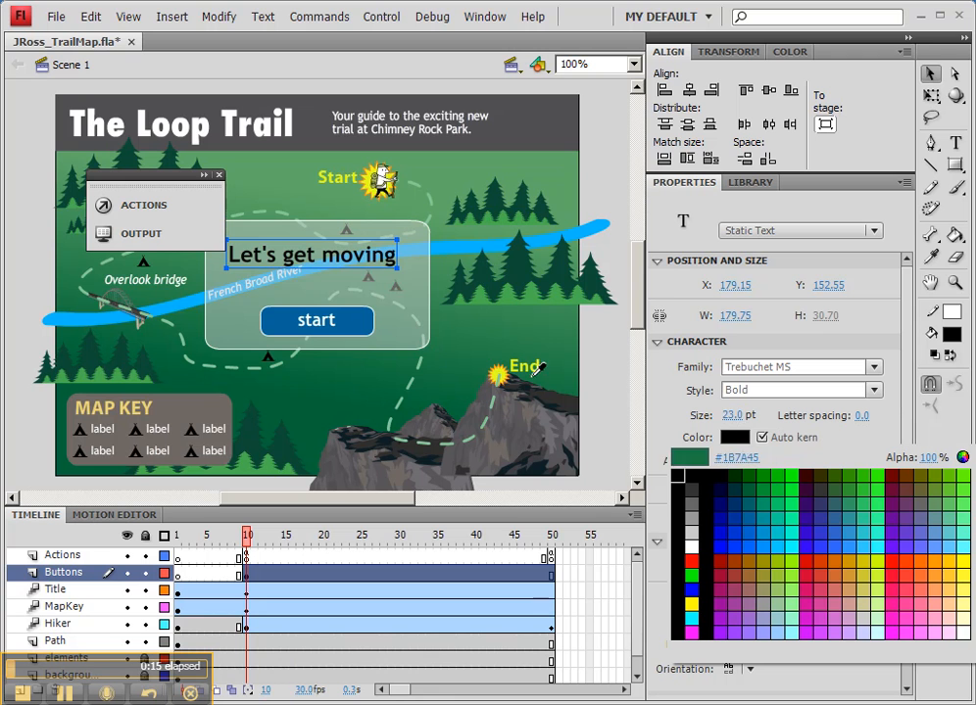
Step: Try the yellow of the End label and a red swatch as the color of the "Let's get moving" text
click(515, 371)
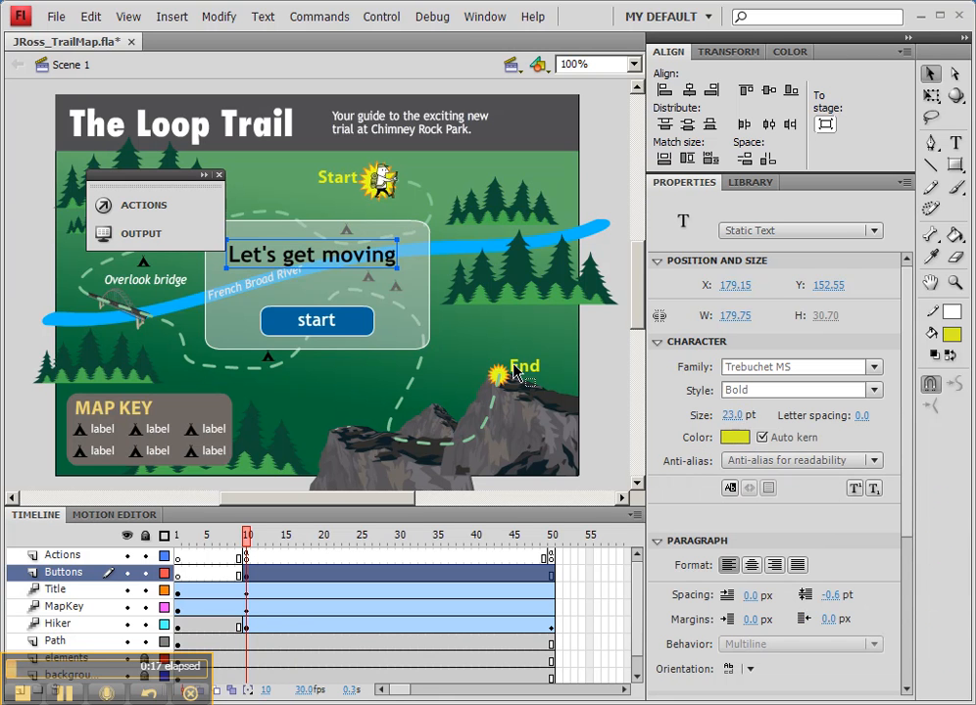
click(733, 437)
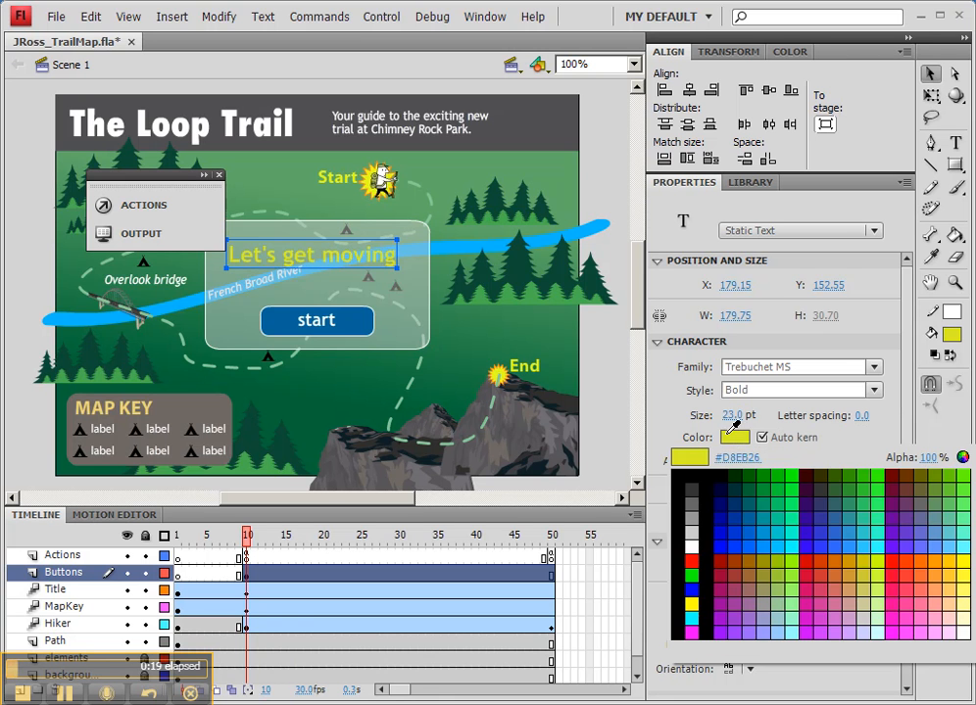
click(810, 563)
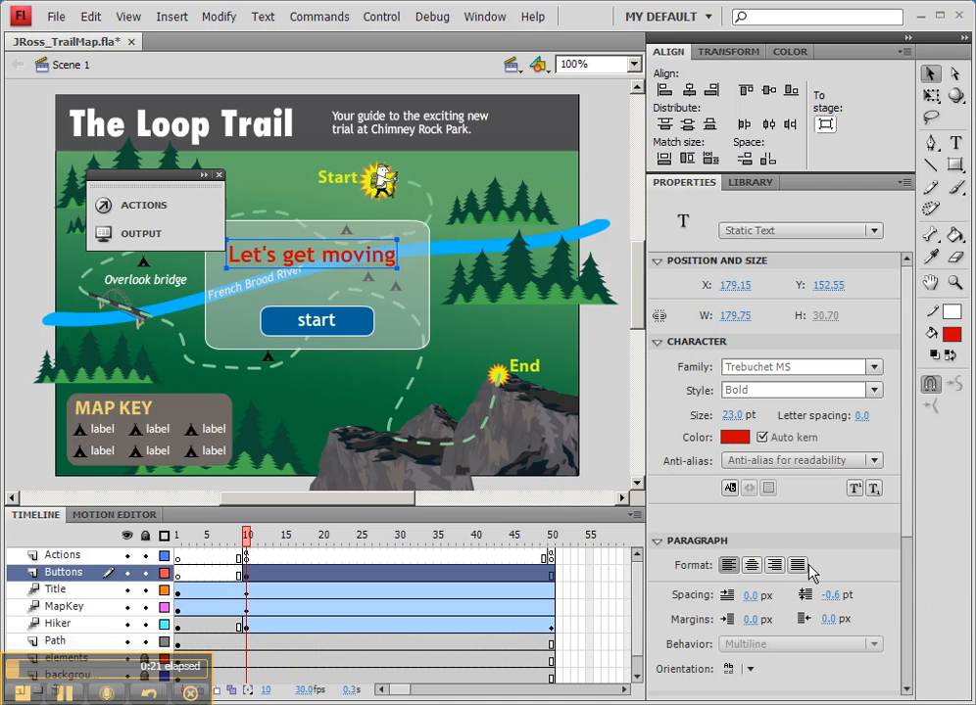
Step: Color the "Let's get moving" text dark blue and shift it slightly up and to the left in the box
click(733, 437)
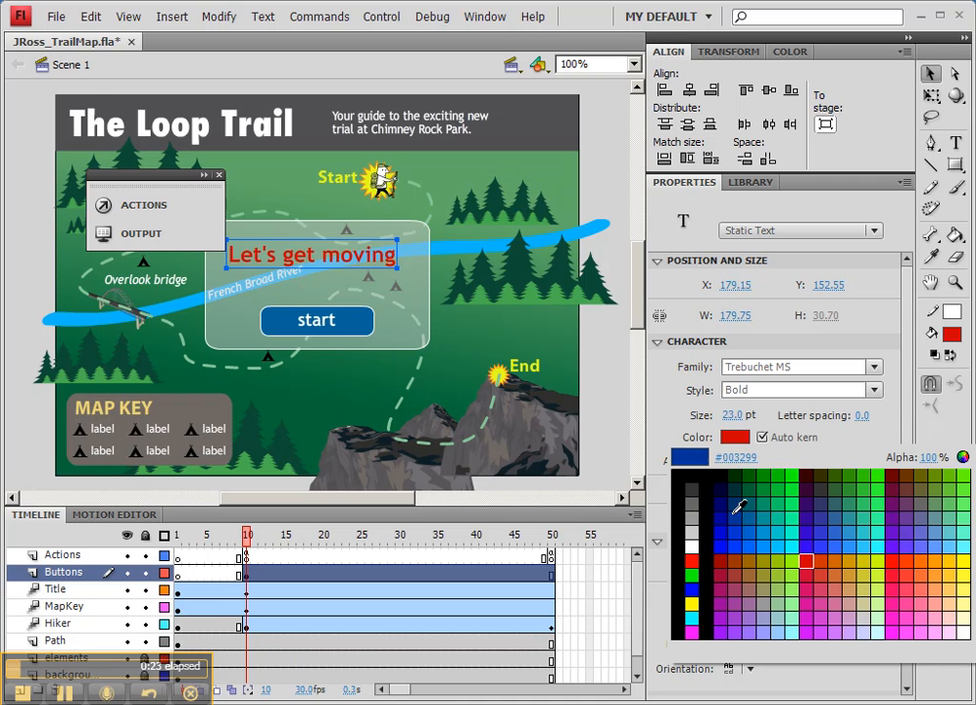
click(735, 510)
drag(373, 273, 364, 259)
Step: Raise the fill opacity of the rounded rectangle behind the "Let's get moving" text
click(401, 304)
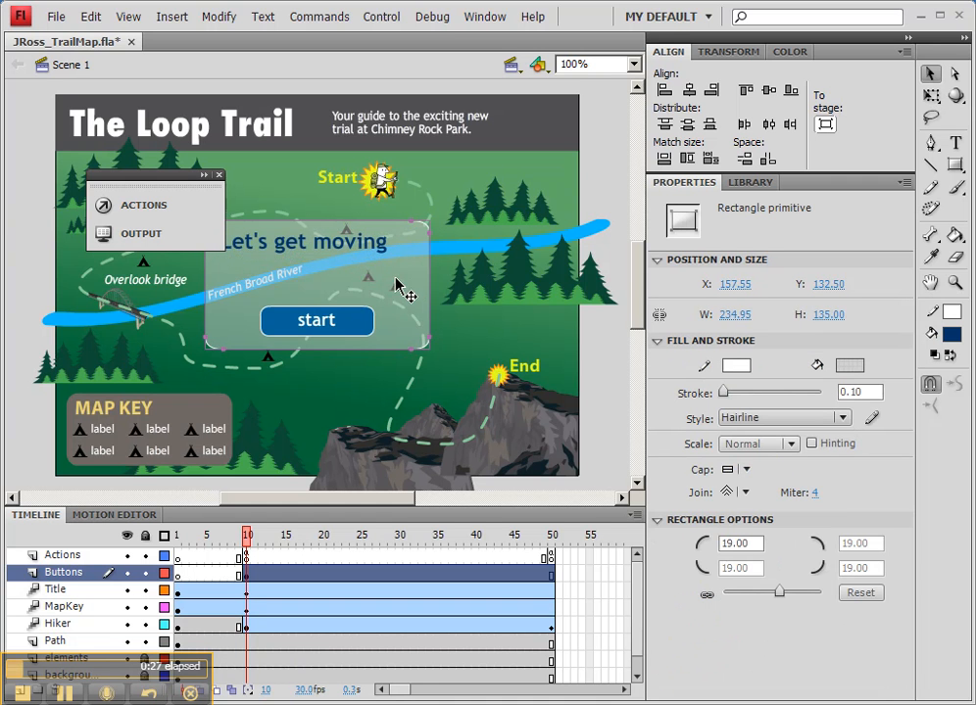
click(849, 368)
drag(910, 391, 968, 383)
Step: Reposition the "Let's get moving" text at about X 182.55, Y 150 and move the floating Actions/Output panel away from the box
drag(348, 247, 352, 253)
drag(179, 186, 150, 155)
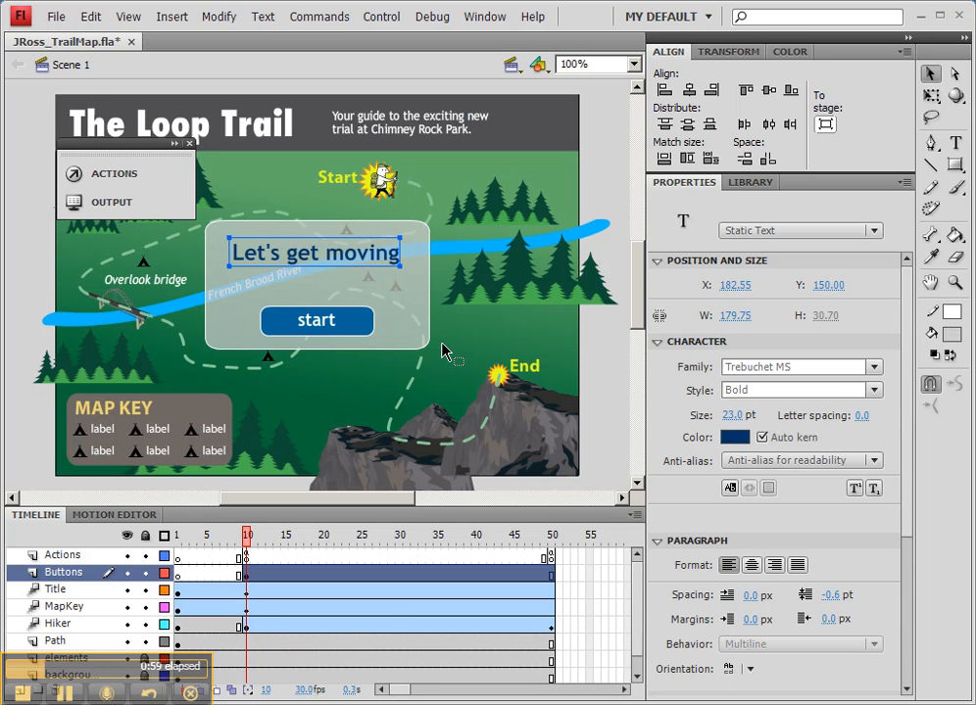
Step: Test the movie to check the start box, and close the preview window
click(384, 18)
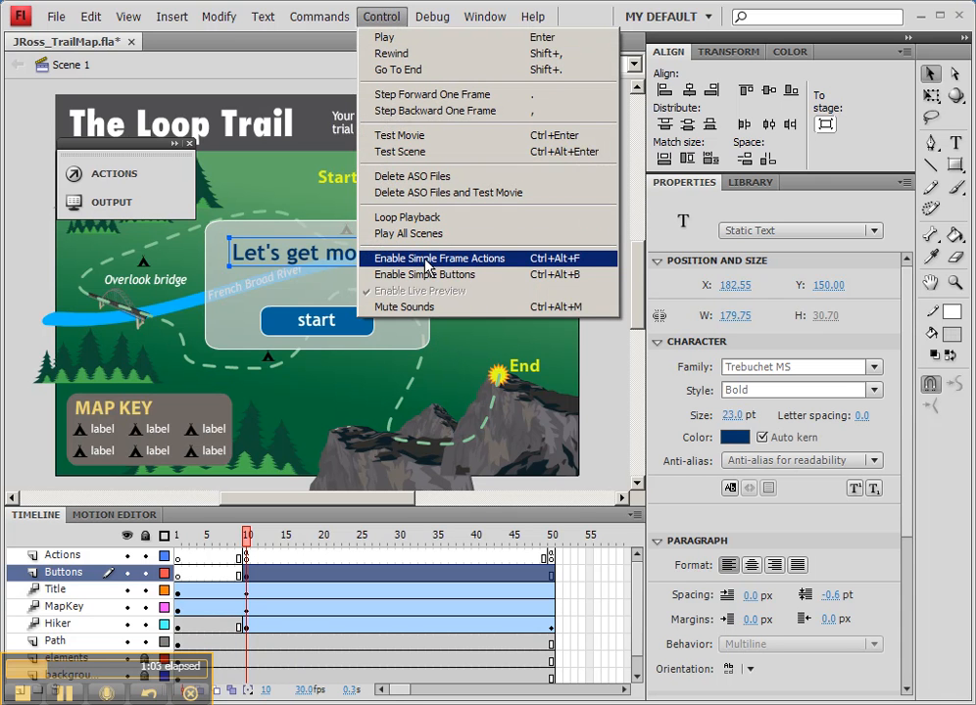
click(412, 135)
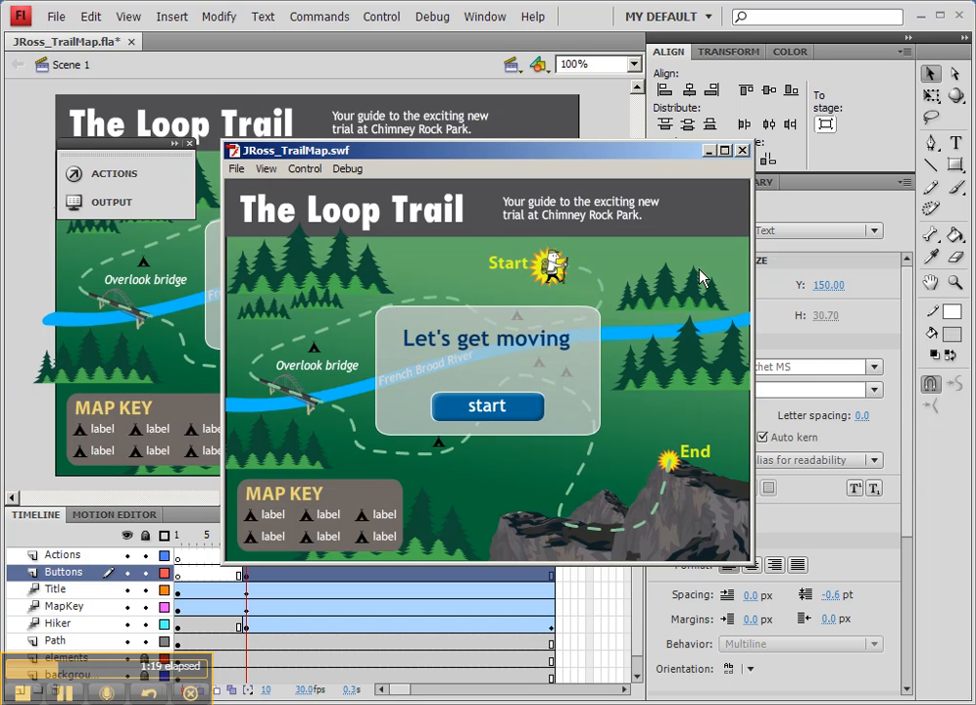
click(741, 152)
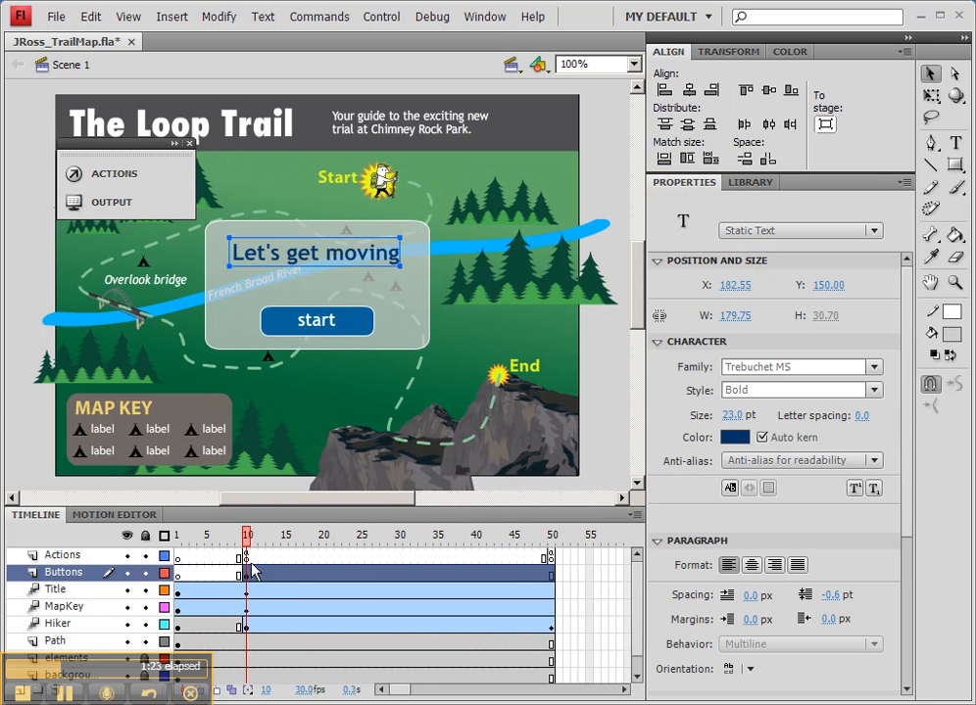
Step: Insert a blank keyframe at frame 11 of the Buttons layer and return the playhead to frame 10
drag(248, 544, 323, 541)
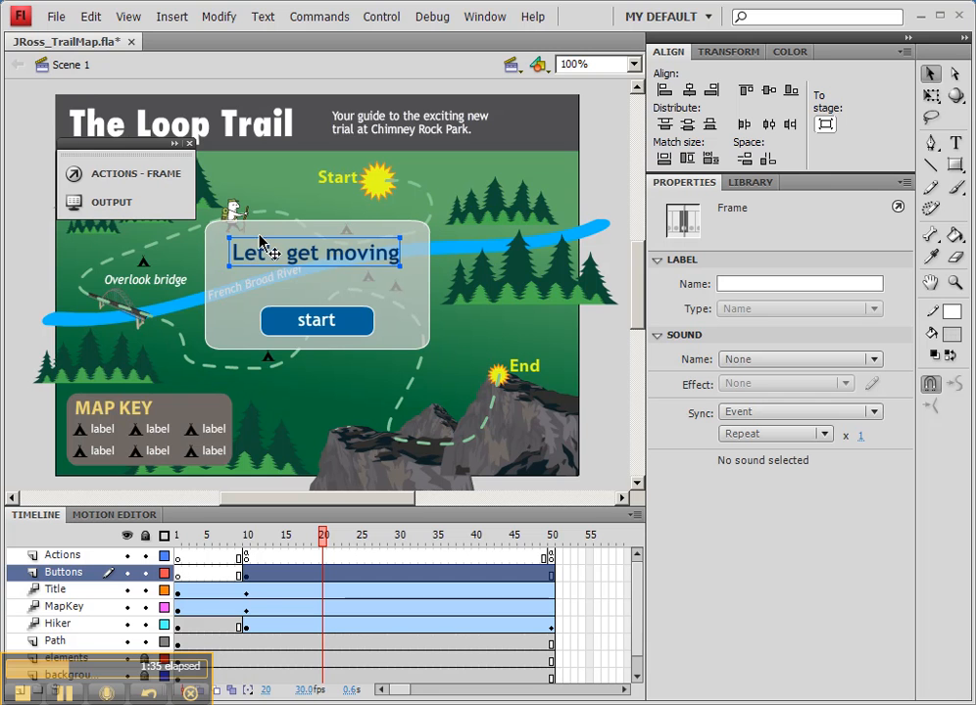
click(248, 578)
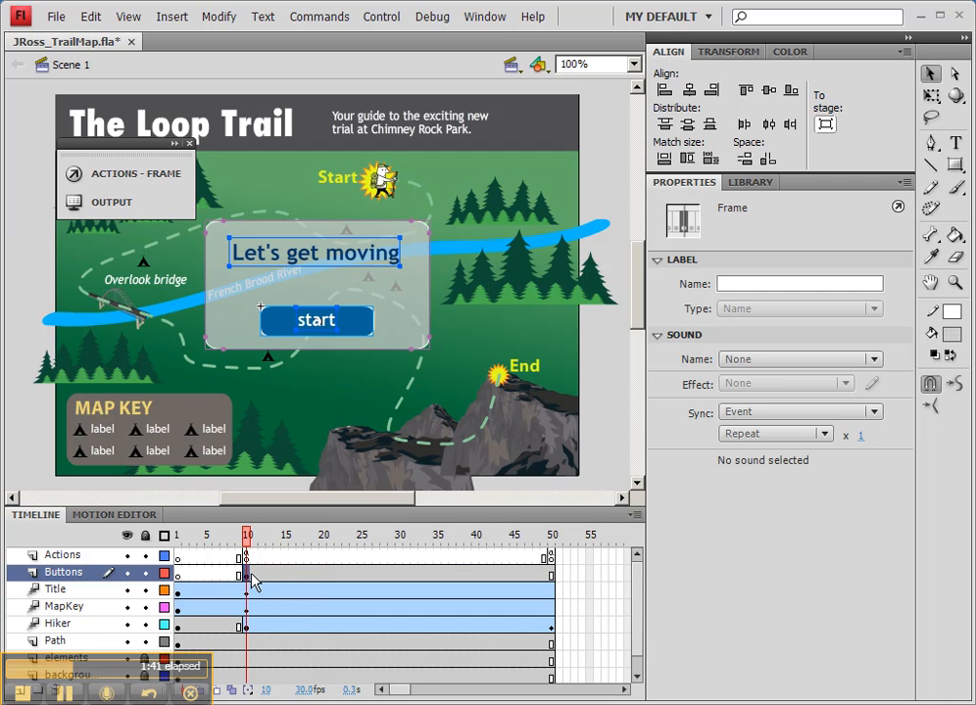
click(255, 578)
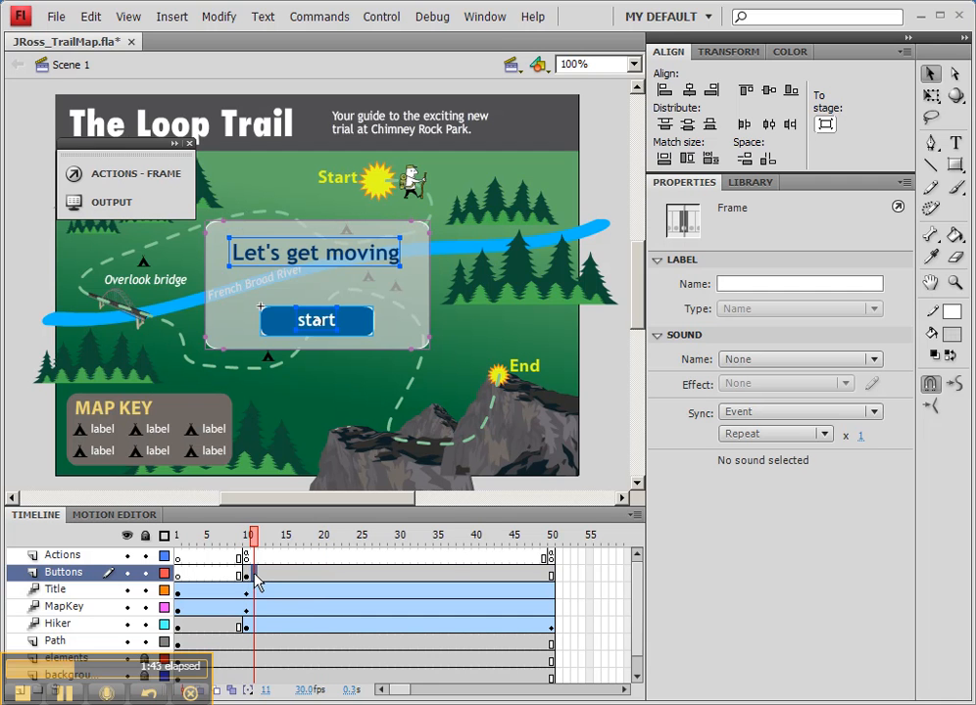
right_click(255, 578)
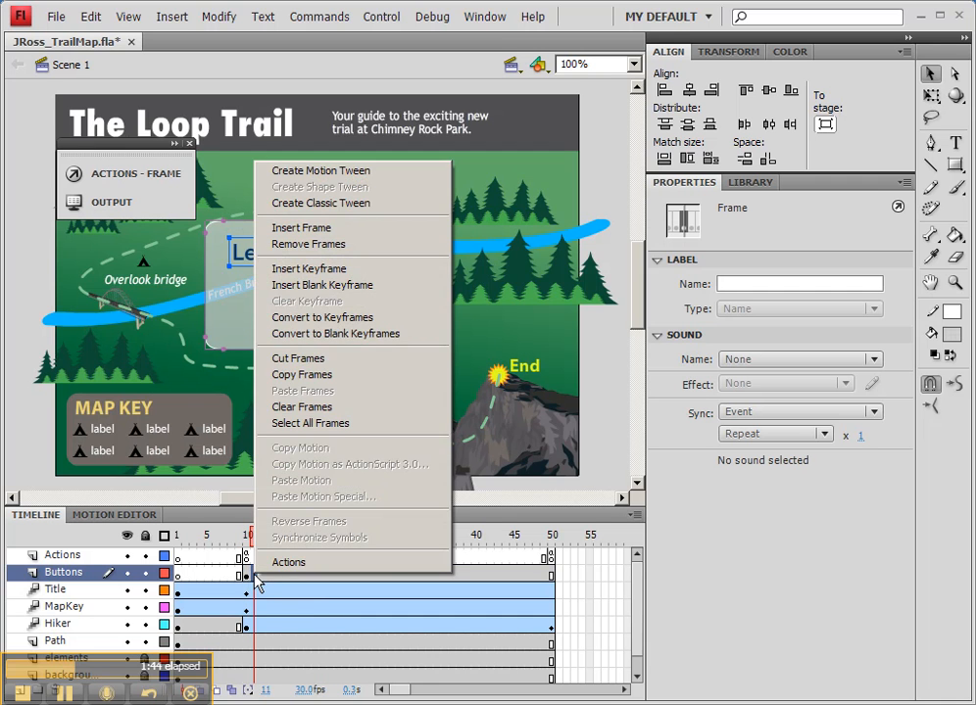
click(260, 285)
mouse_move(253, 537)
mouse_down()
mouse_move(174, 545)
mouse_move(250, 536)
mouse_up()
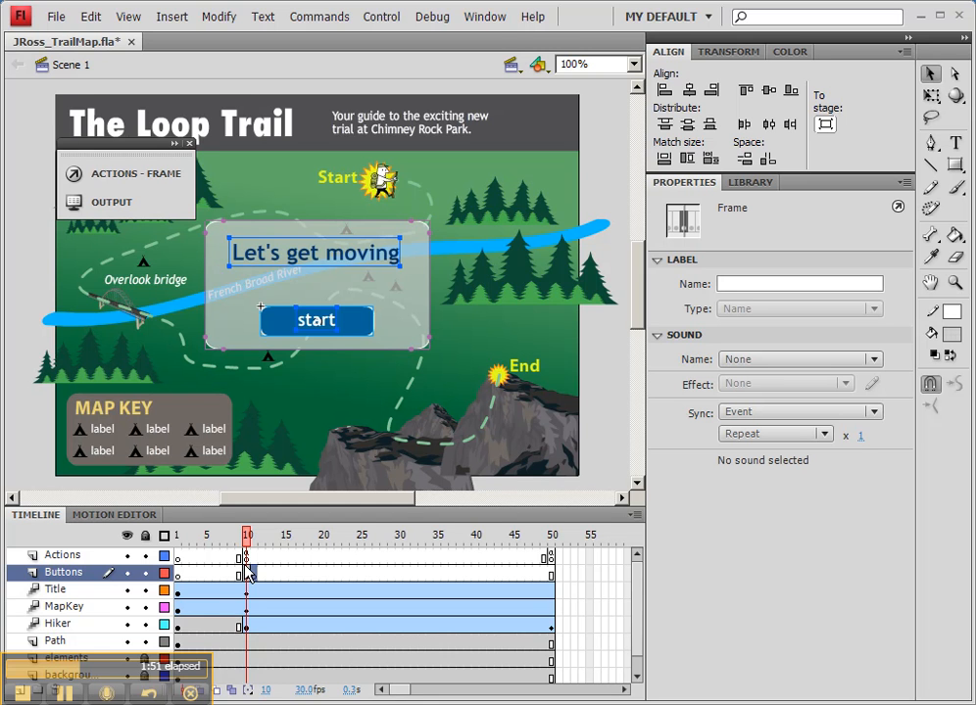
Step: Convert all the contents of the Buttons layer at frame 10 into a movie clip symbol named "Play box"
click(247, 574)
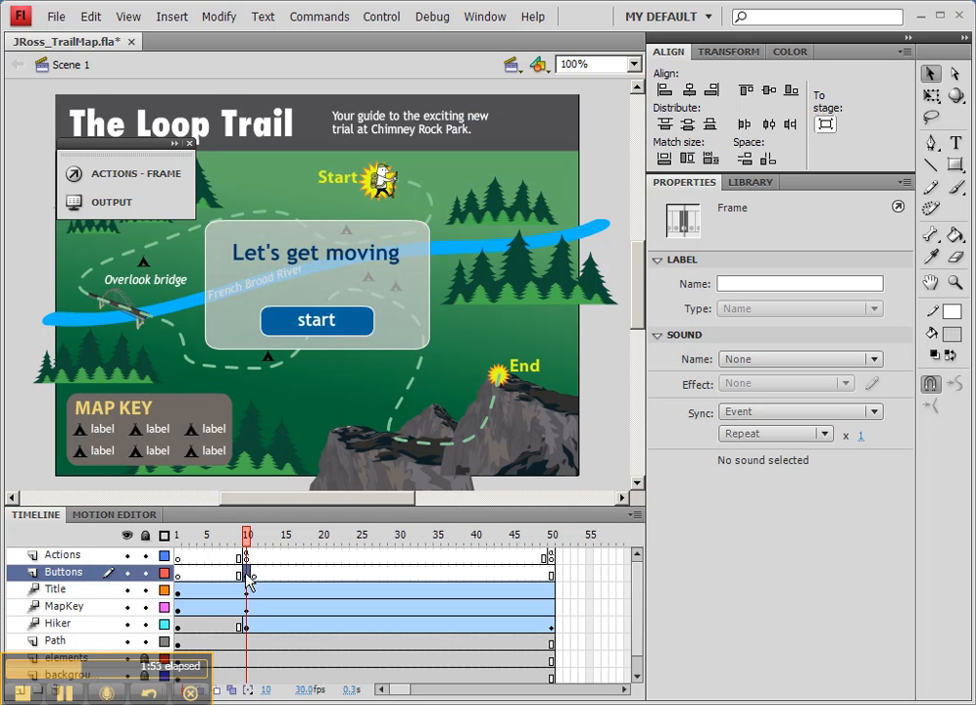
click(381, 333)
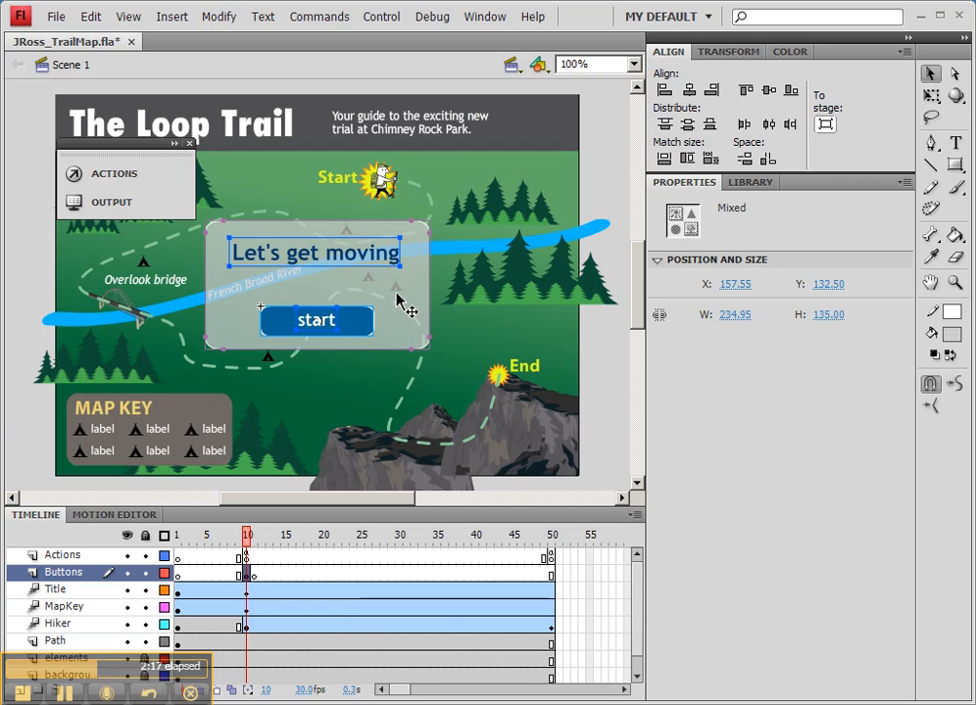
right_click(396, 297)
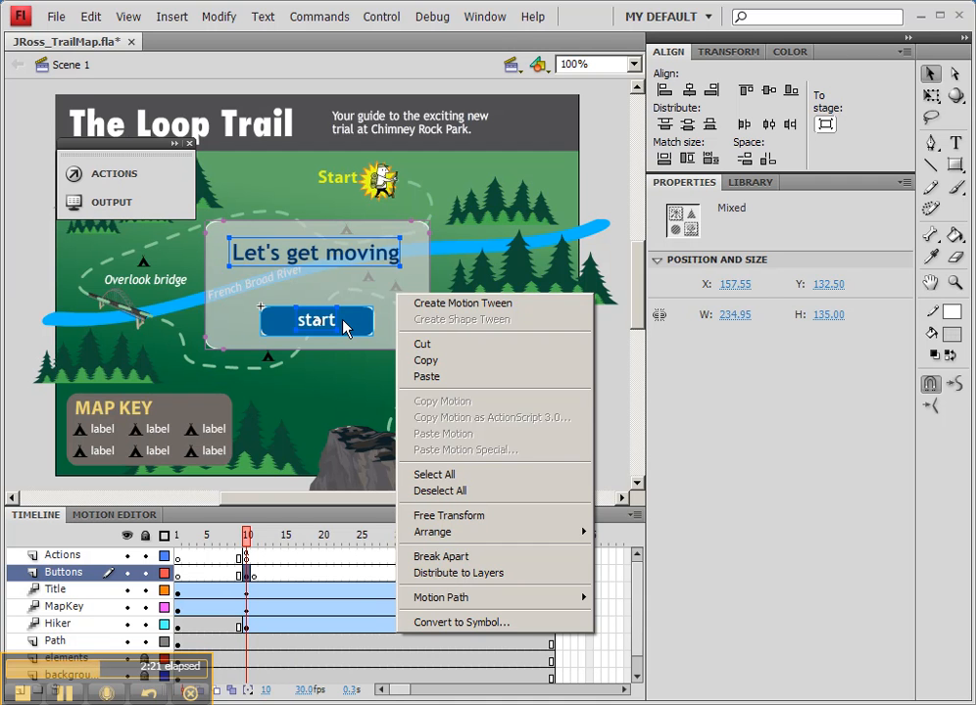
click(501, 624)
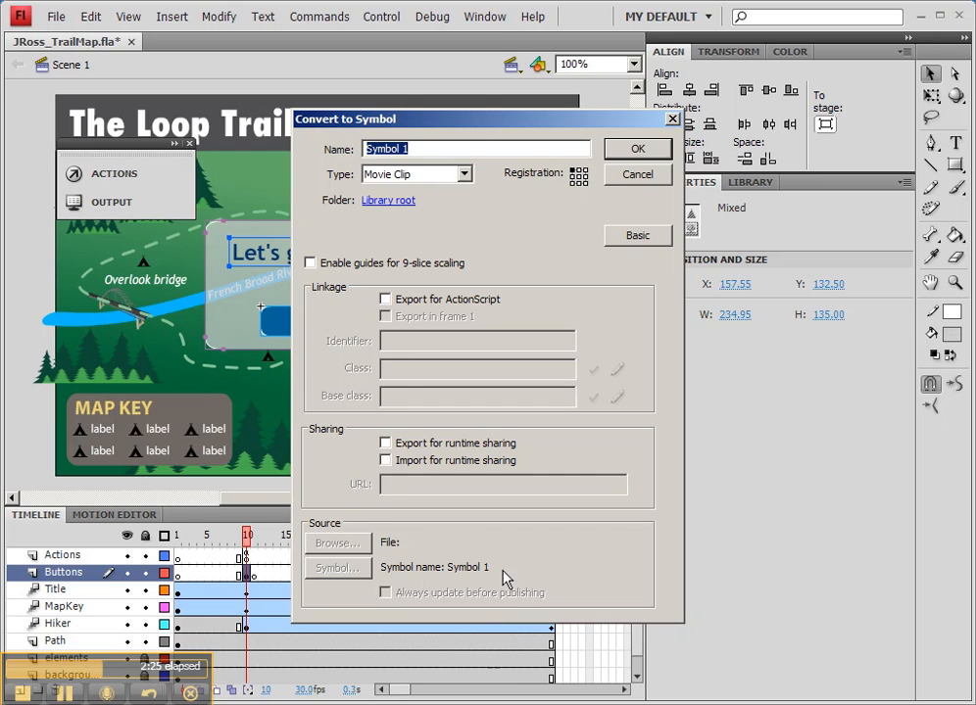
drag(436, 125, 593, 239)
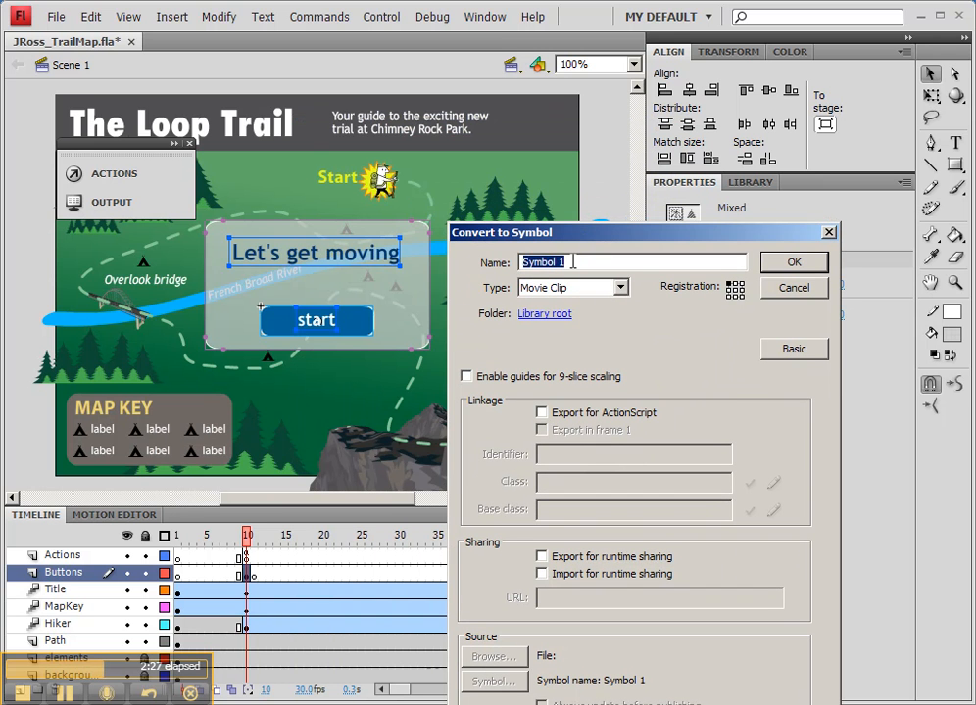
text(Play box)
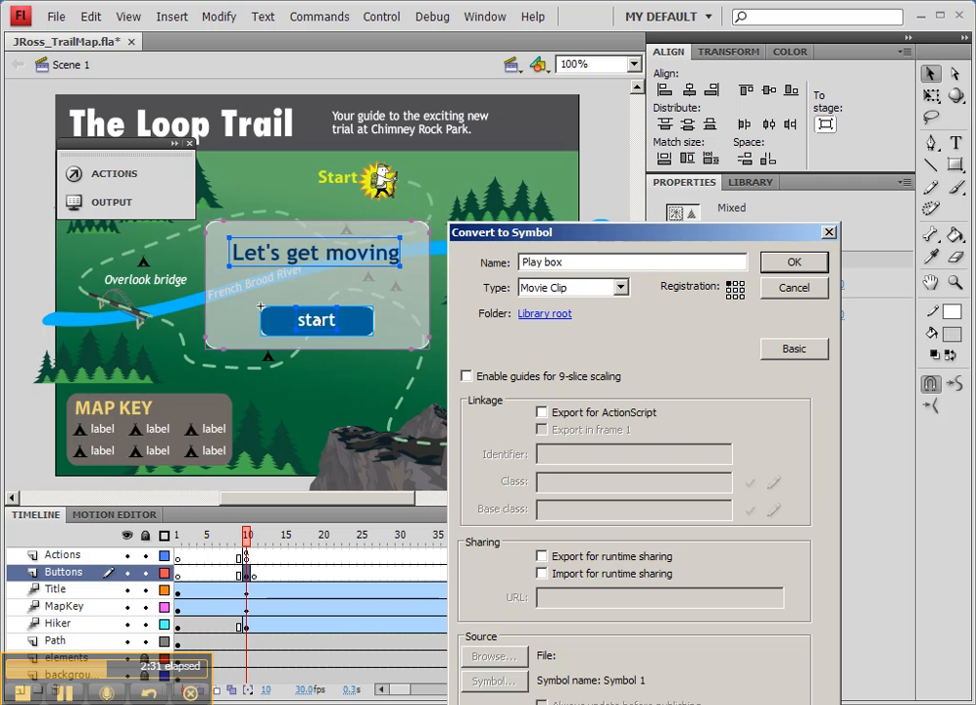
click(808, 263)
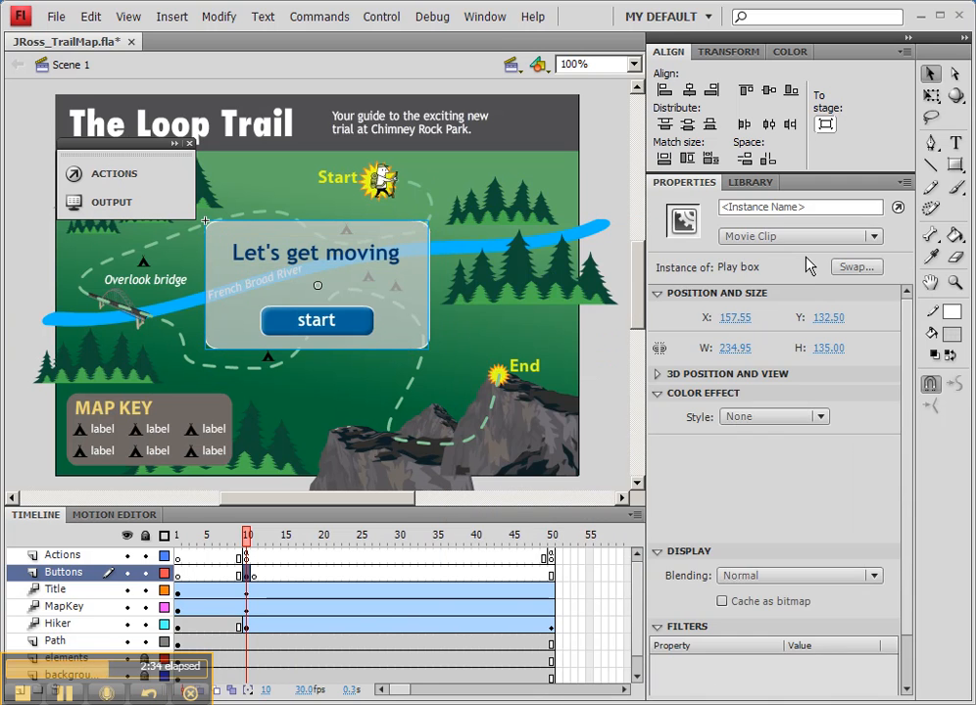
Step: Convert the Play box instance into another movie clip symbol named "play box ANIM"
right_click(377, 296)
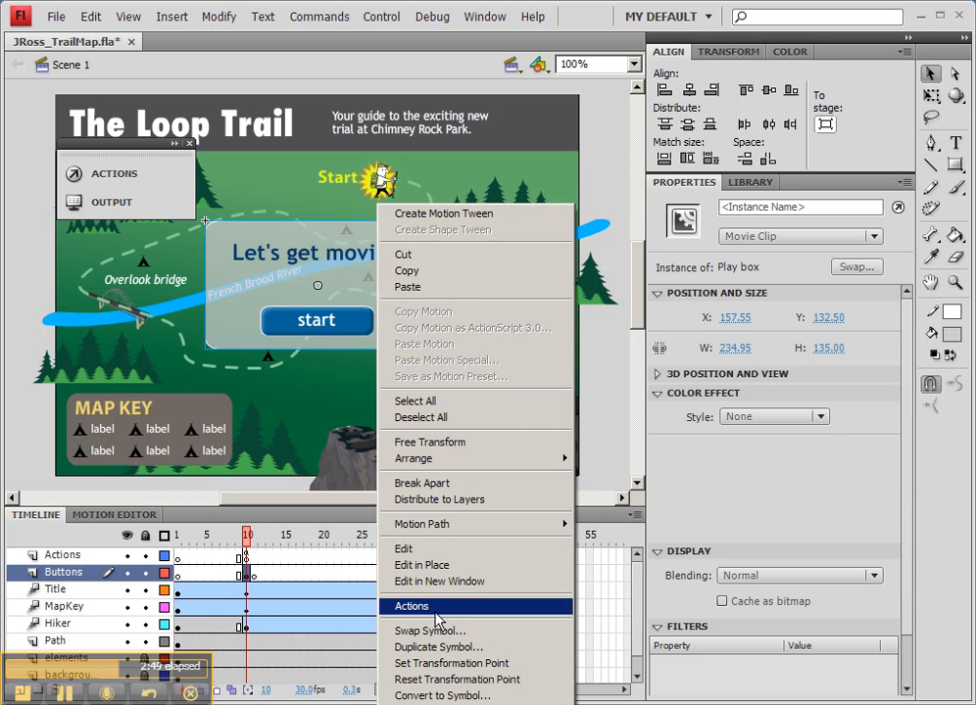
click(484, 695)
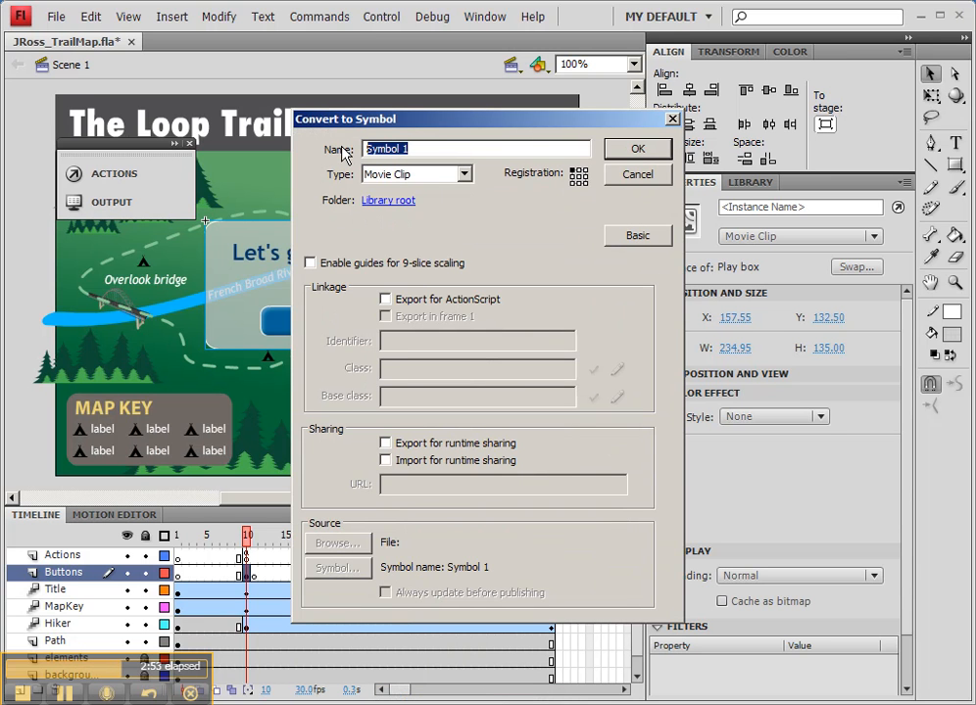
text(play box)
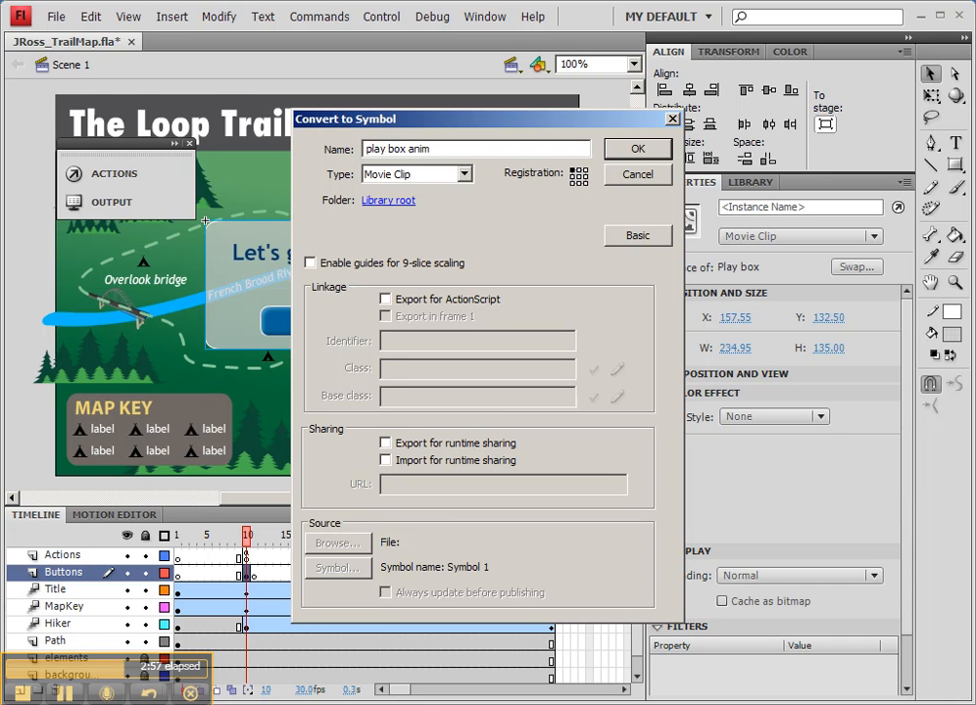
text( ANIM)
click(638, 149)
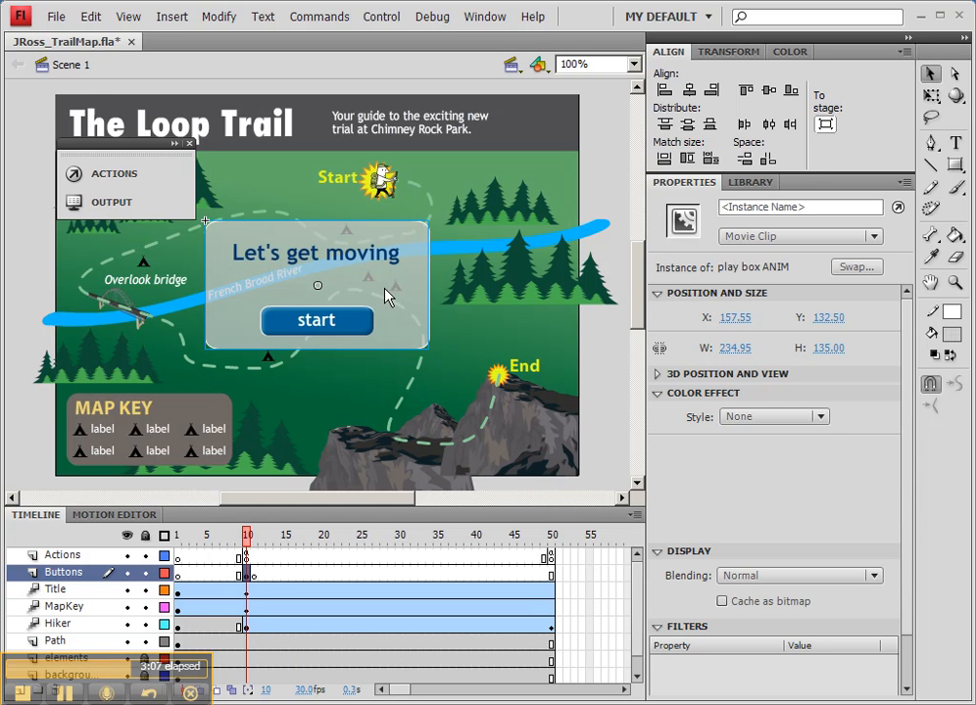
Step: Try to rename the "Play box" symbol in the library to lowercase "play box"
click(752, 182)
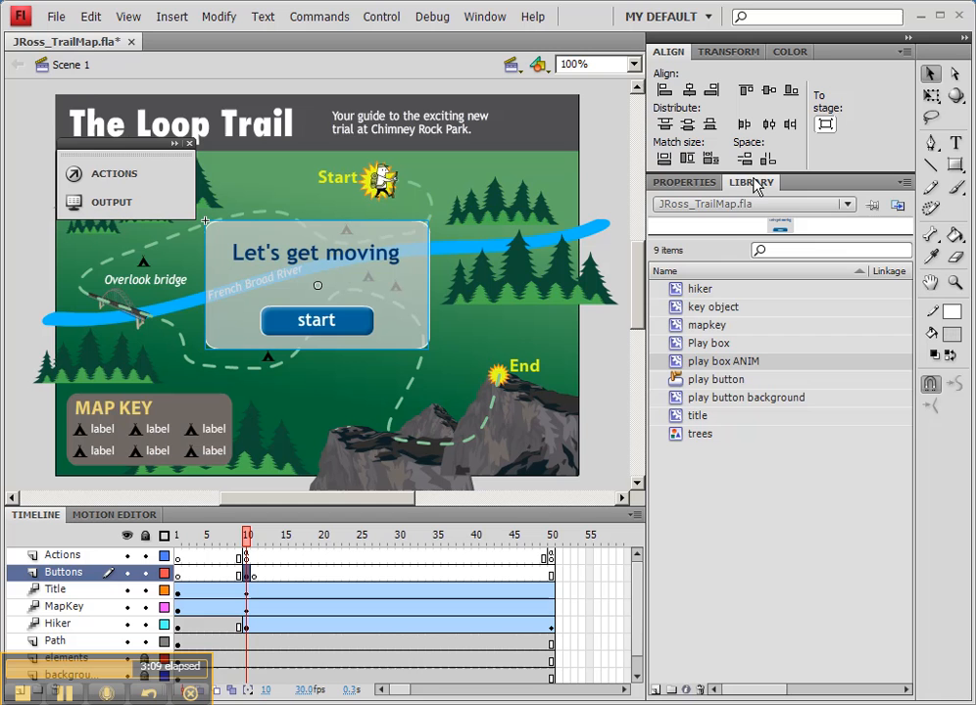
double_click(702, 347)
click(690, 343)
key(shift+Right)
text(P)
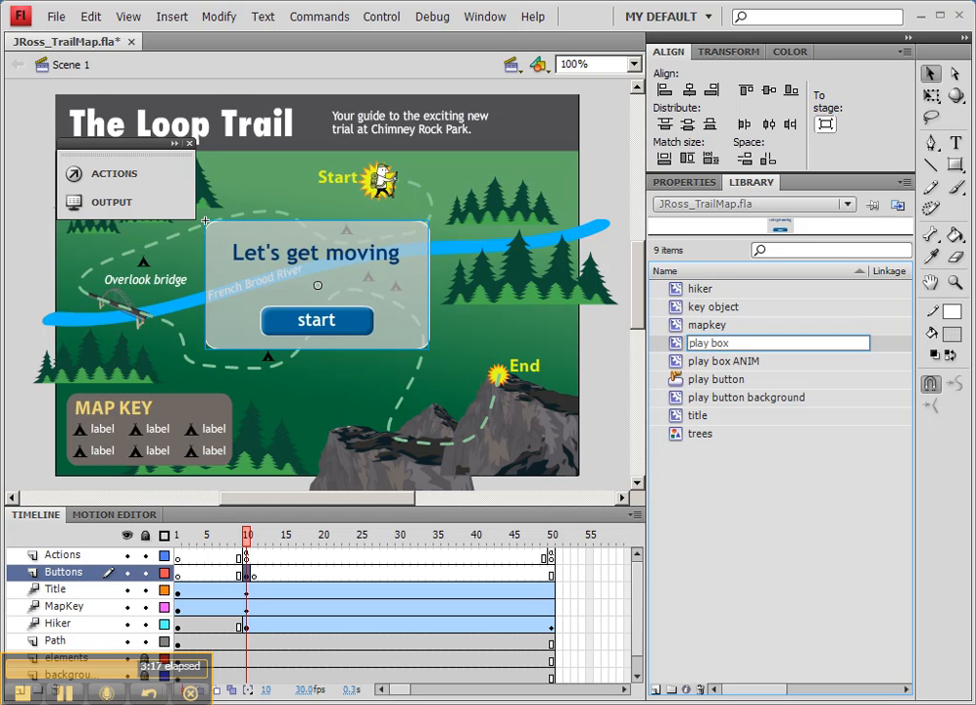
key(Return)
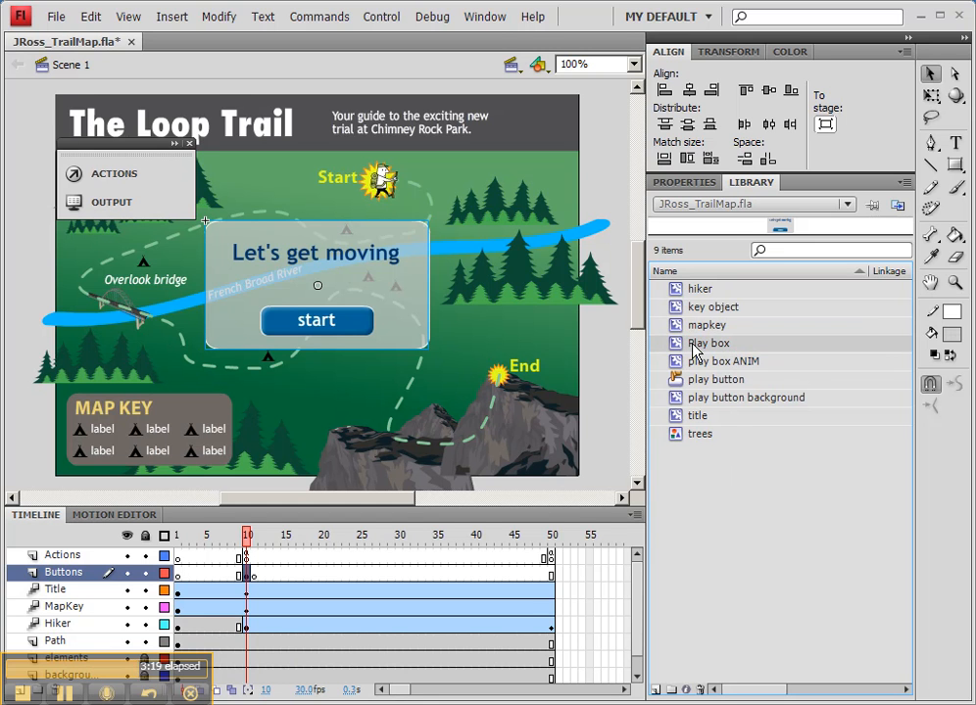
double_click(695, 343)
click(691, 343)
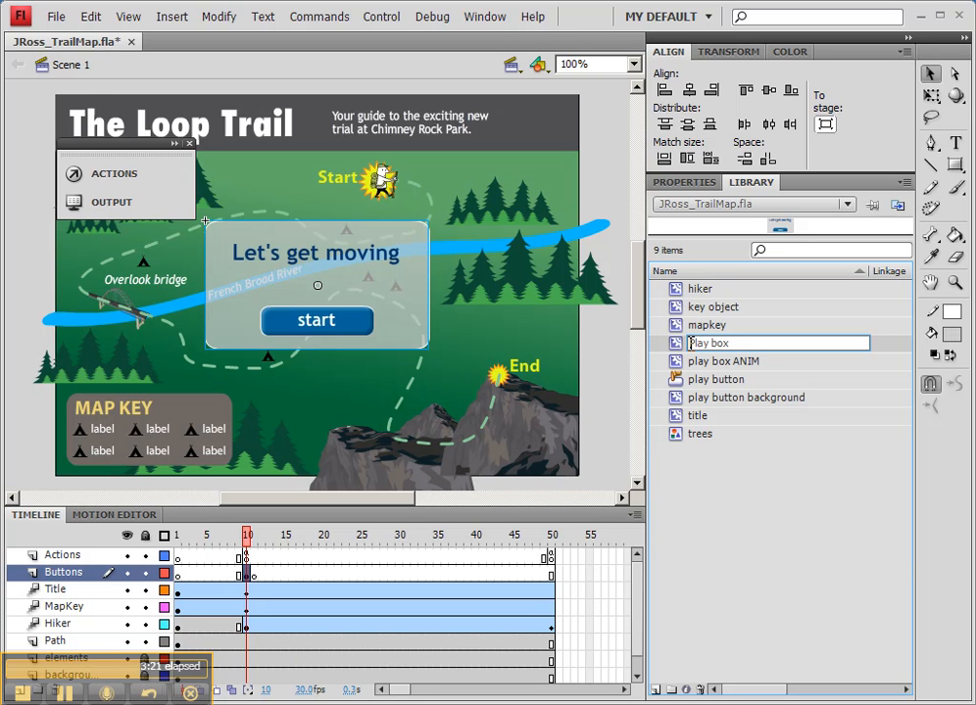
text(p)
click(739, 461)
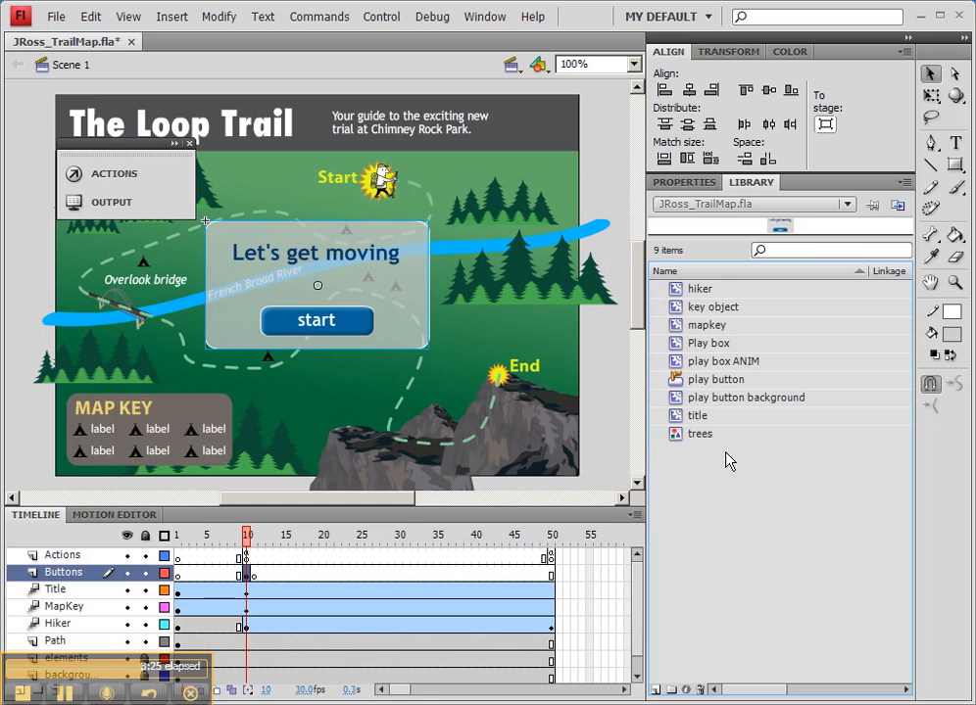
Step: Open the play box ANIM movie clip for editing in place and extend its Layer 1 to frame 20
click(712, 348)
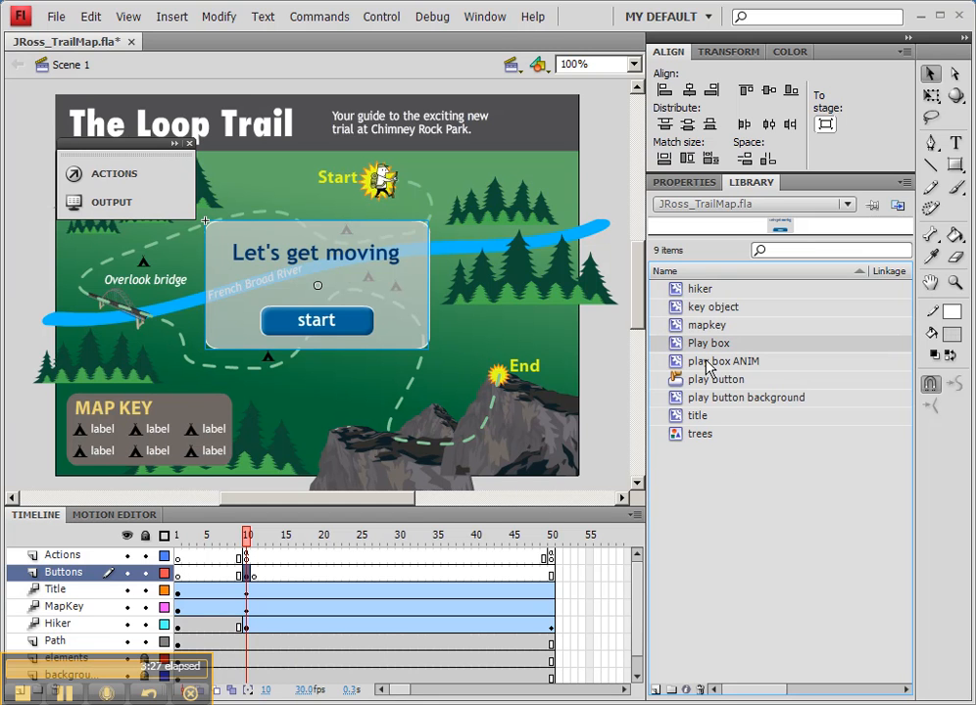
click(708, 364)
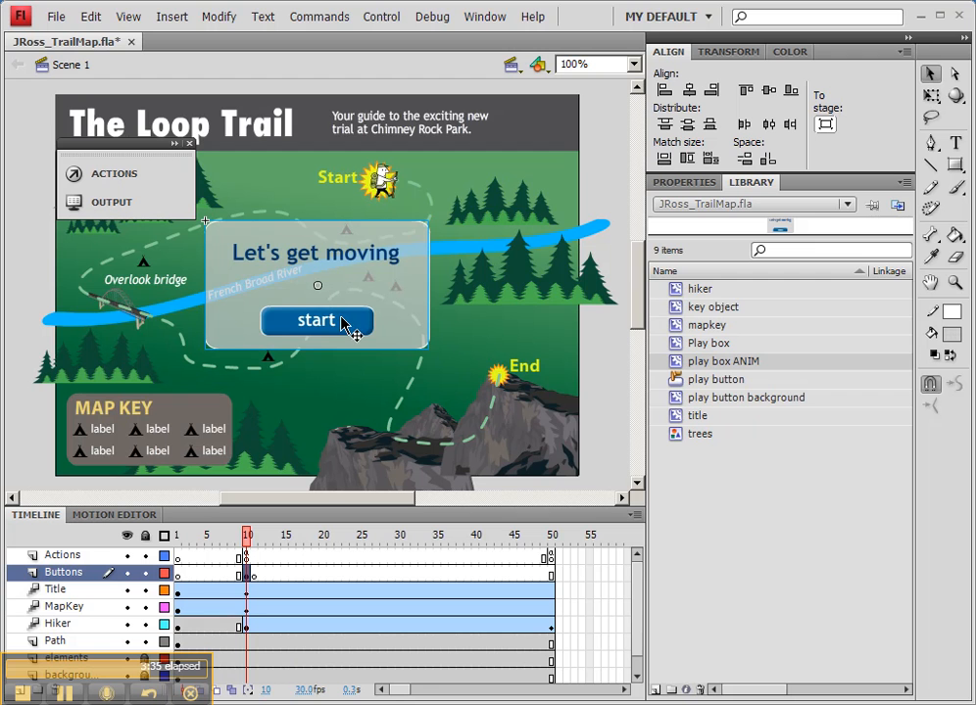
double_click(322, 262)
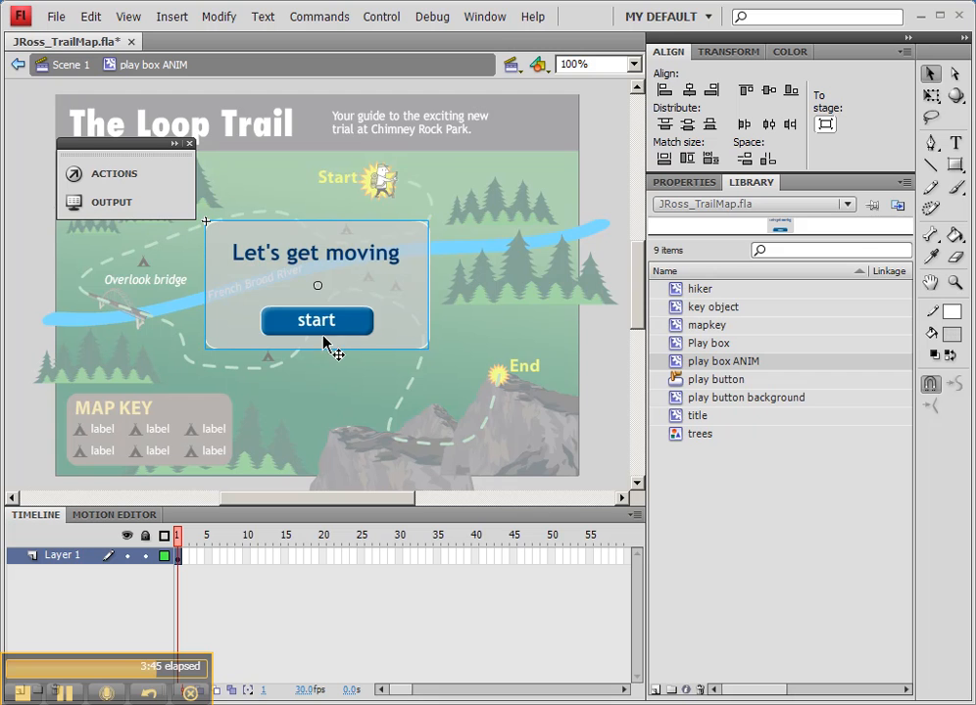
right_click(320, 557)
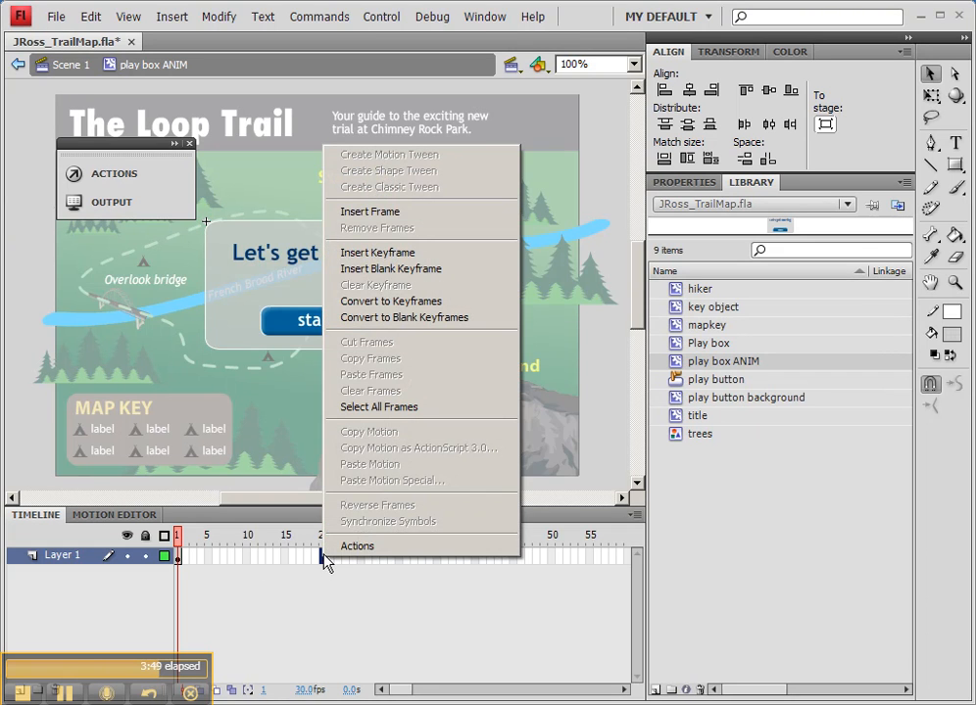
click(378, 214)
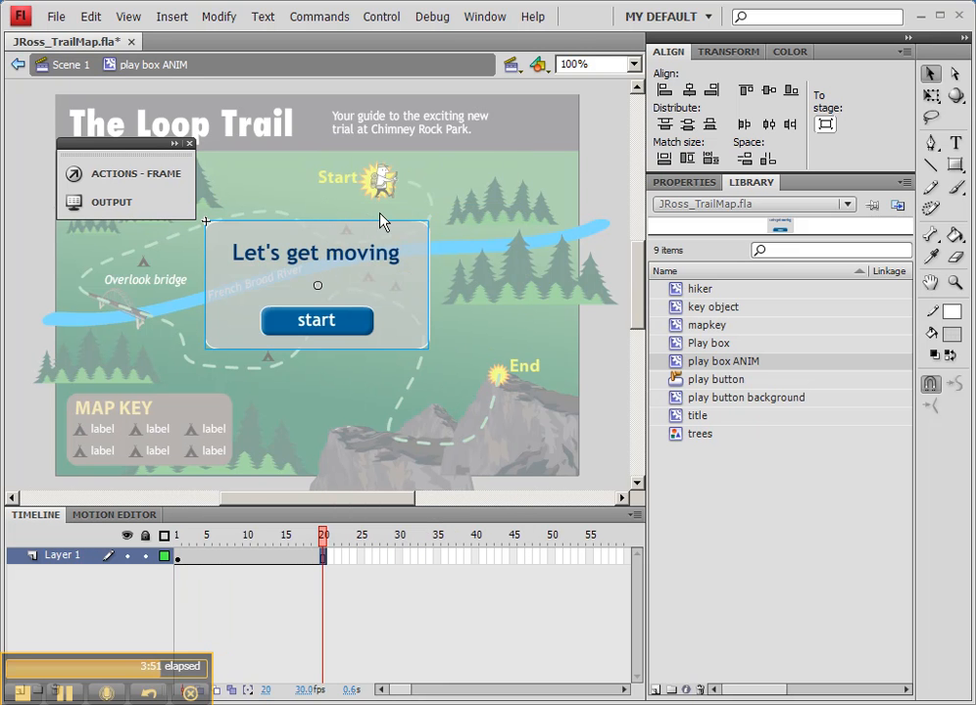
Step: Create a motion tween on Layer 1 and set the Play box instance's alpha to 0% at frame 1
right_click(246, 558)
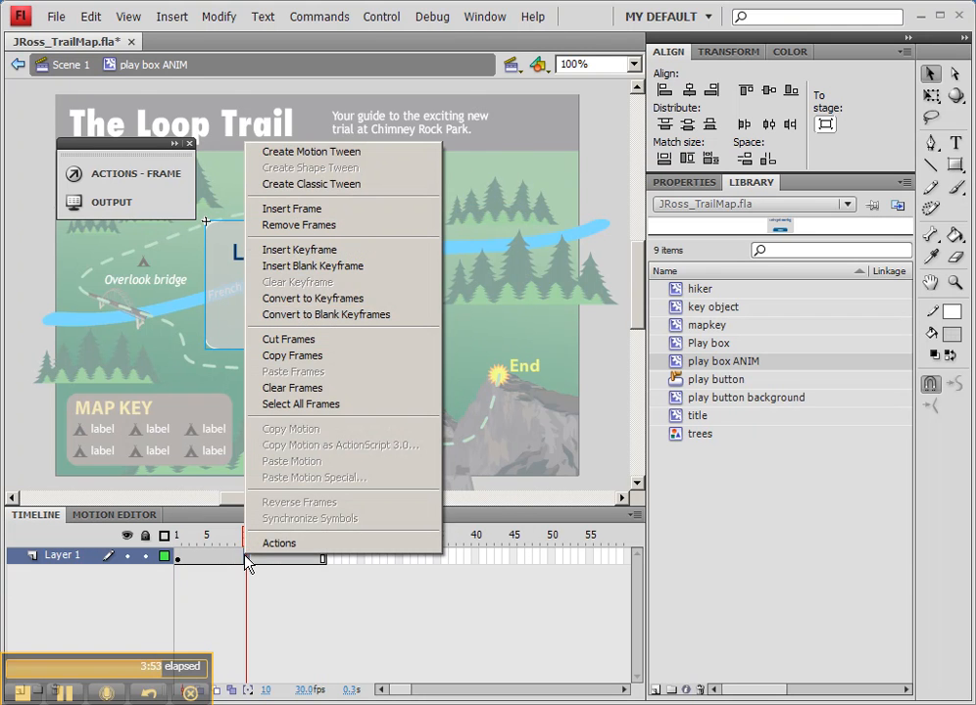
click(309, 153)
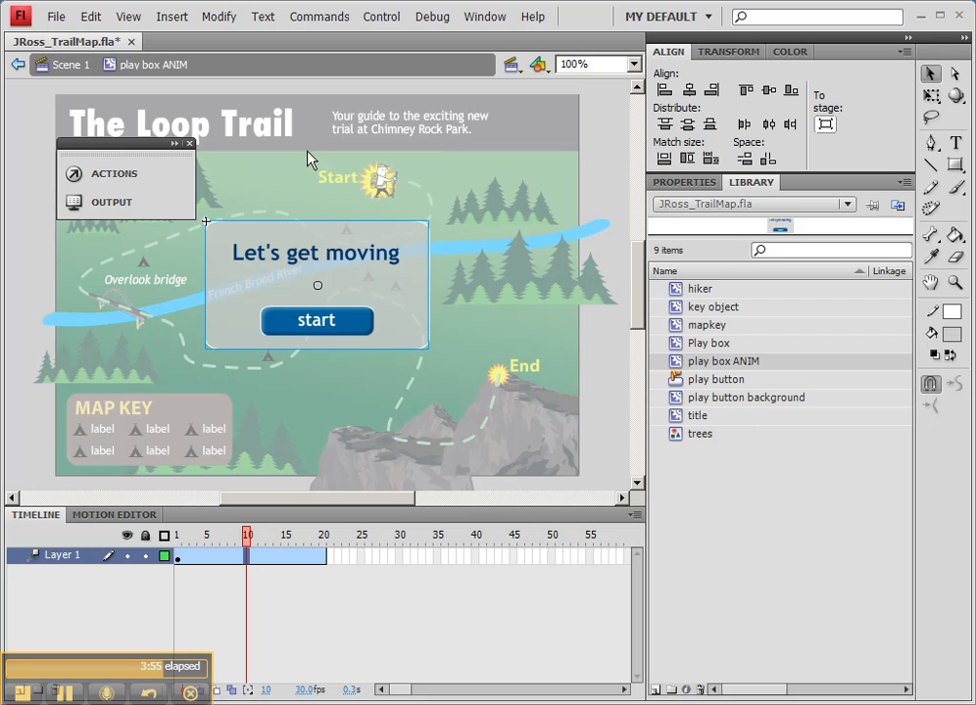
click(178, 557)
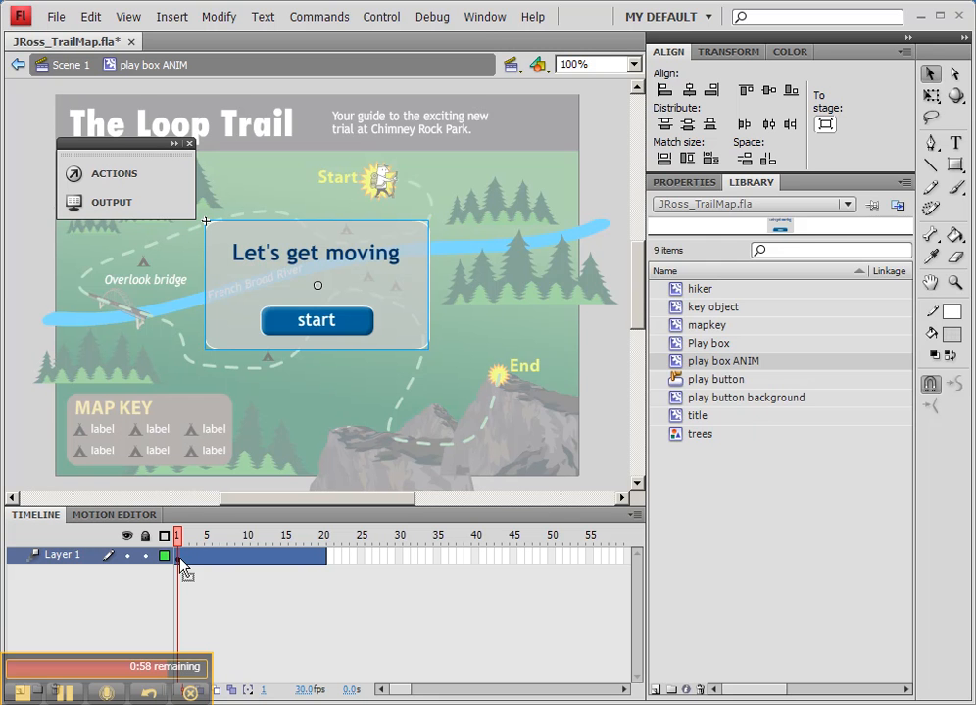
click(687, 184)
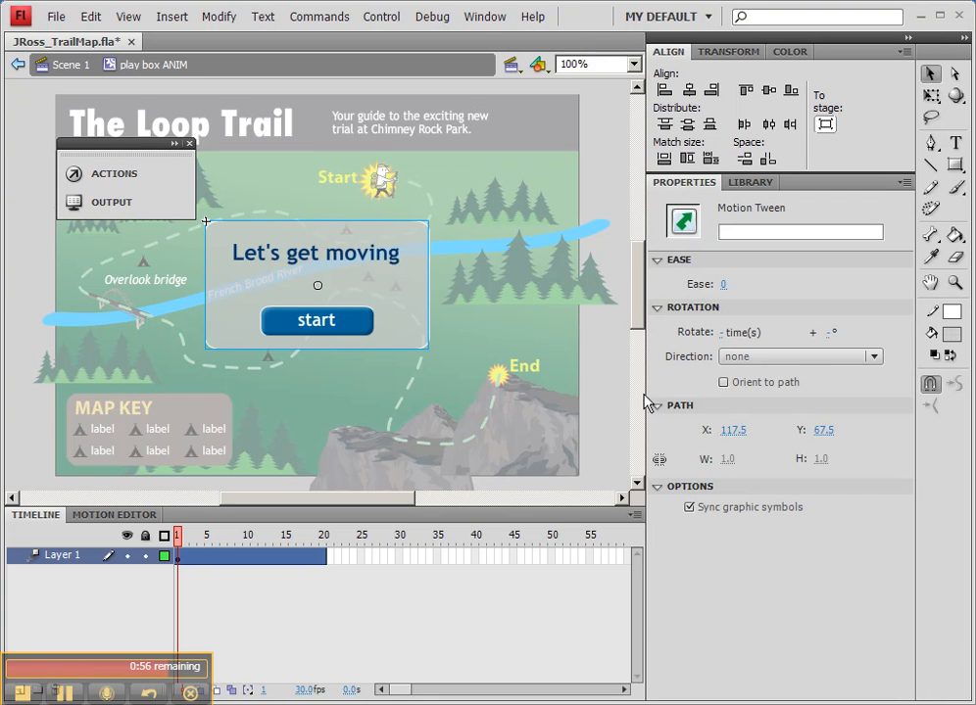
click(373, 305)
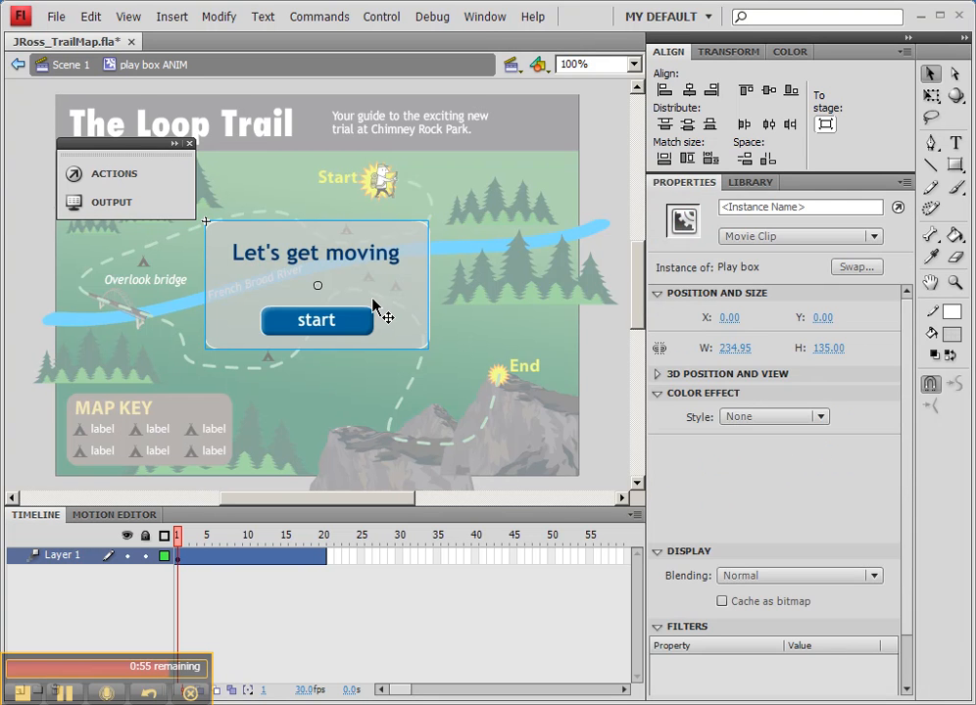
click(751, 419)
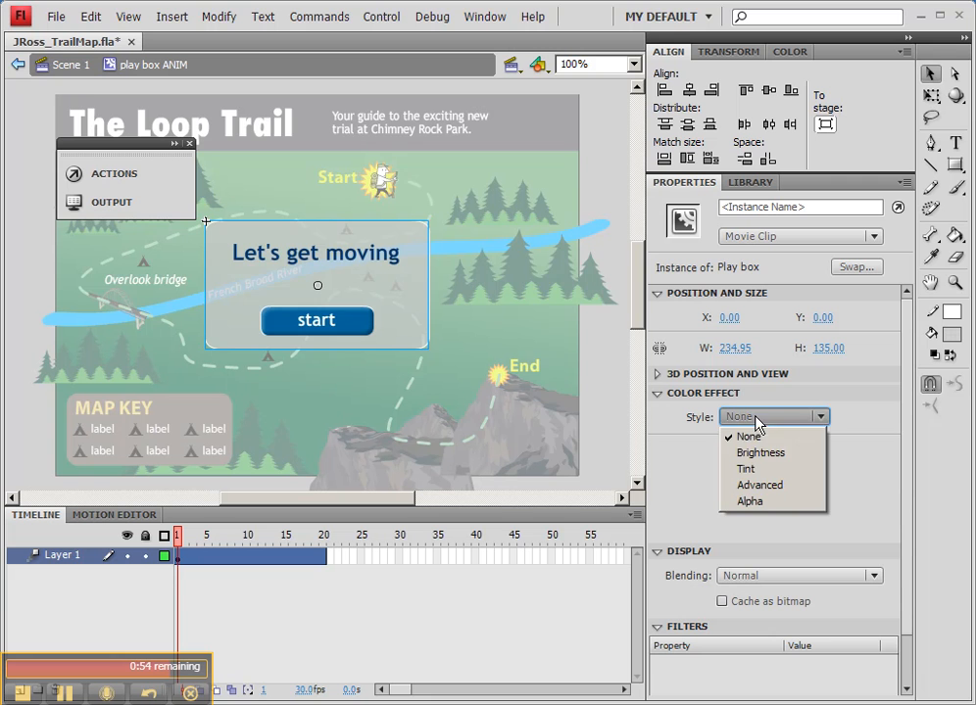
click(750, 501)
drag(824, 445, 692, 450)
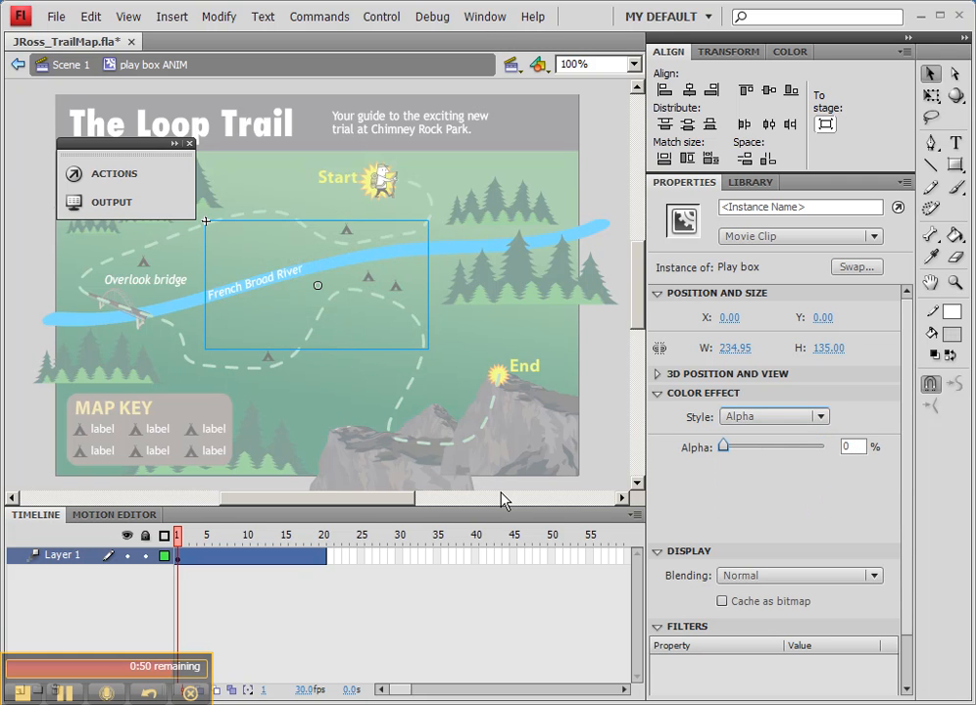
Step: Raise the Play box instance's alpha to fully opaque at frame 20 of the tween
click(324, 558)
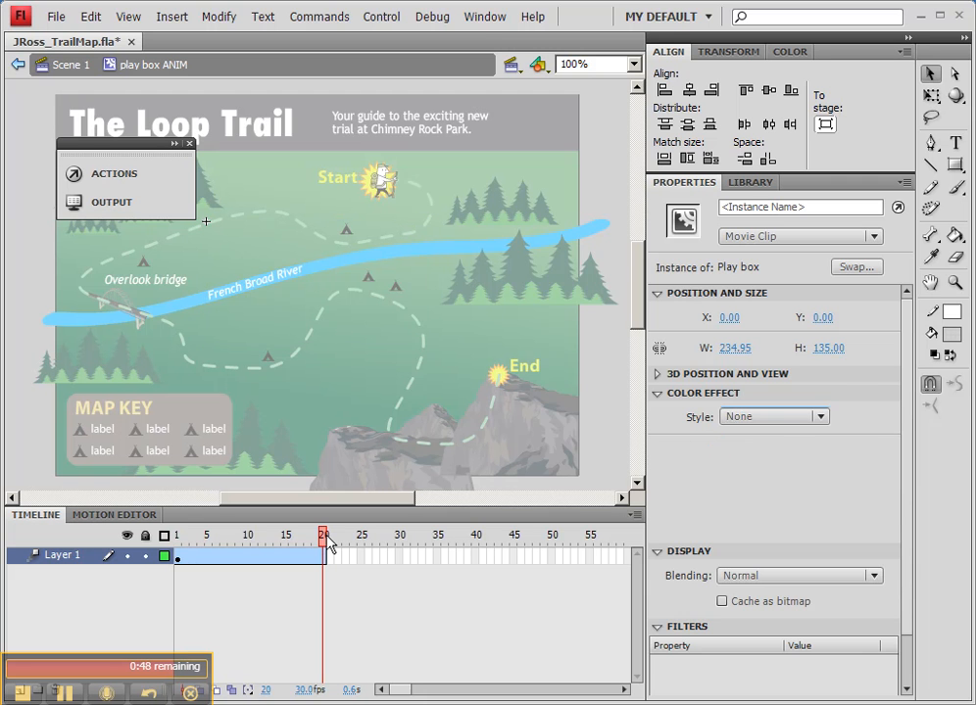
click(350, 309)
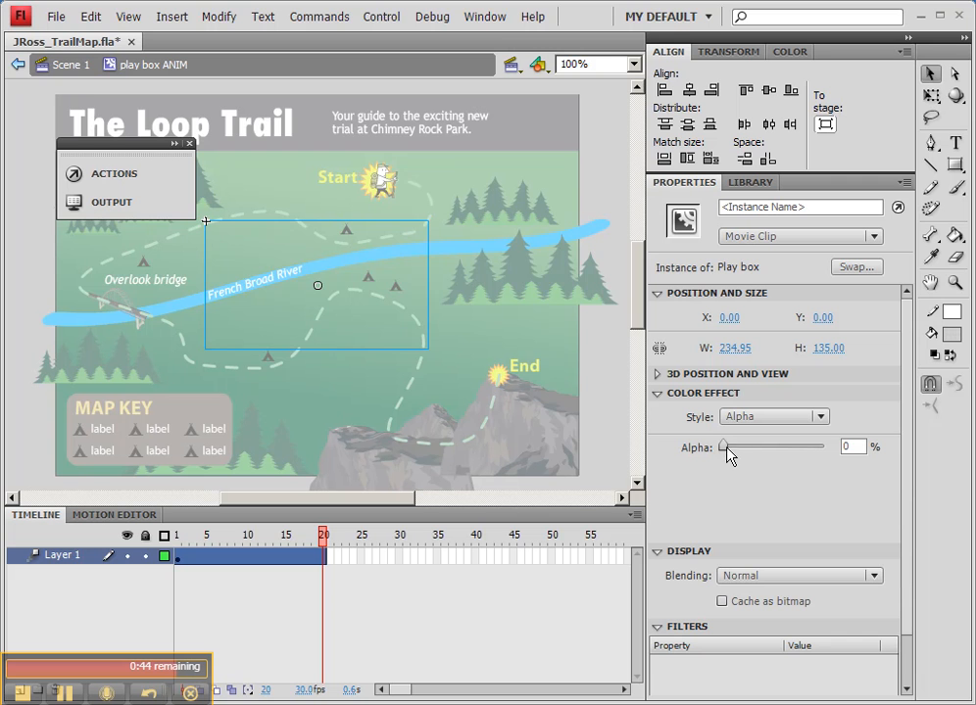
drag(723, 447, 828, 447)
drag(323, 535, 346, 532)
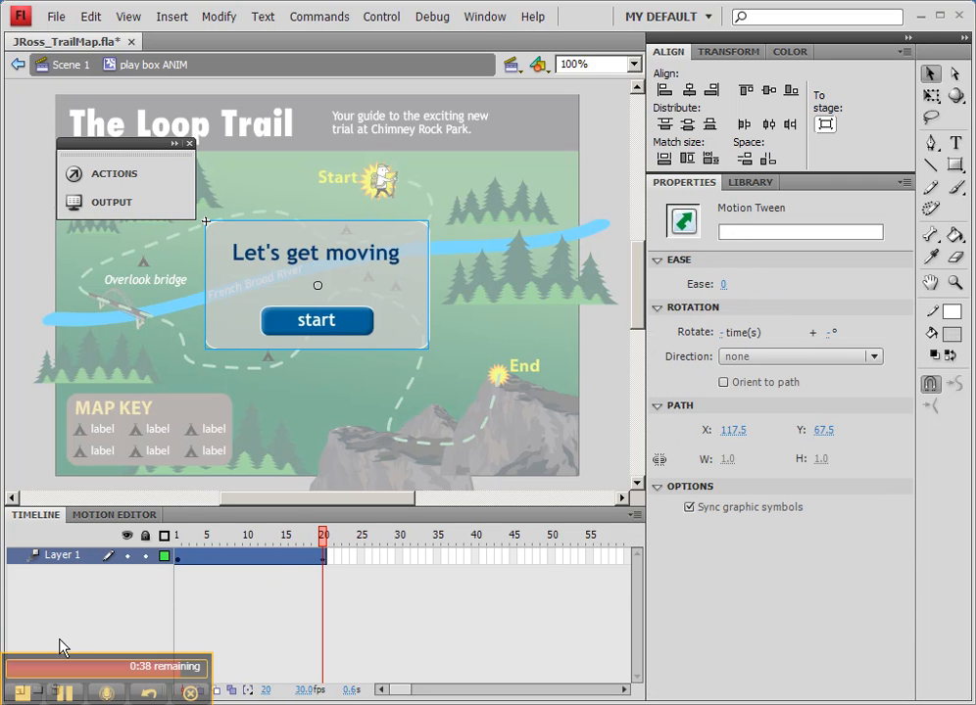
Step: Add a new layer above Layer 1 and name it "actions"
drag(70, 663, 183, 619)
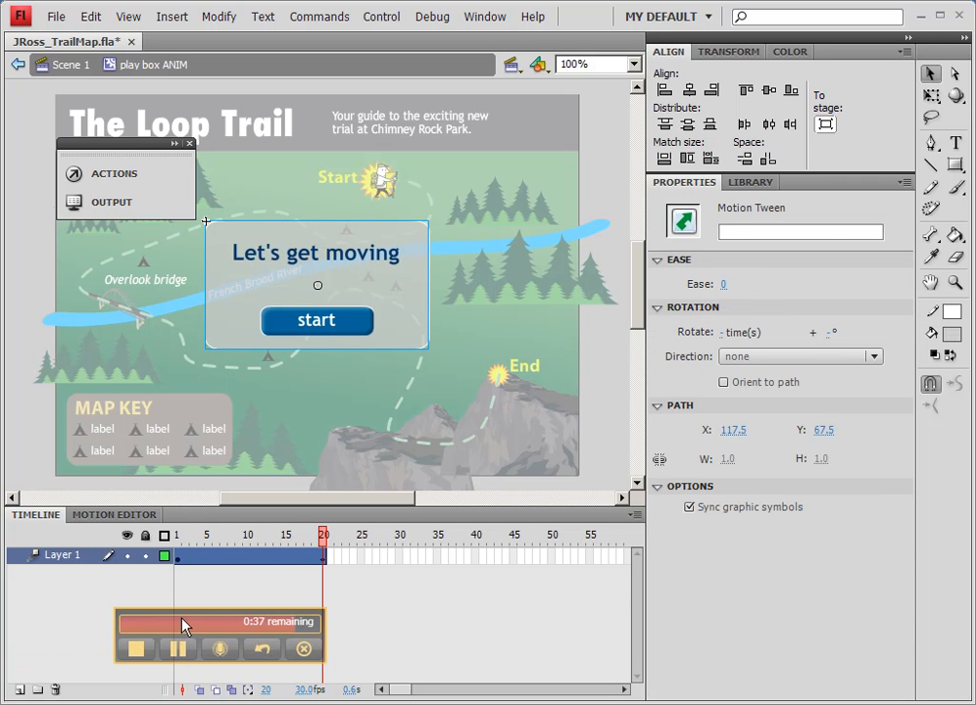
click(18, 690)
double_click(59, 555)
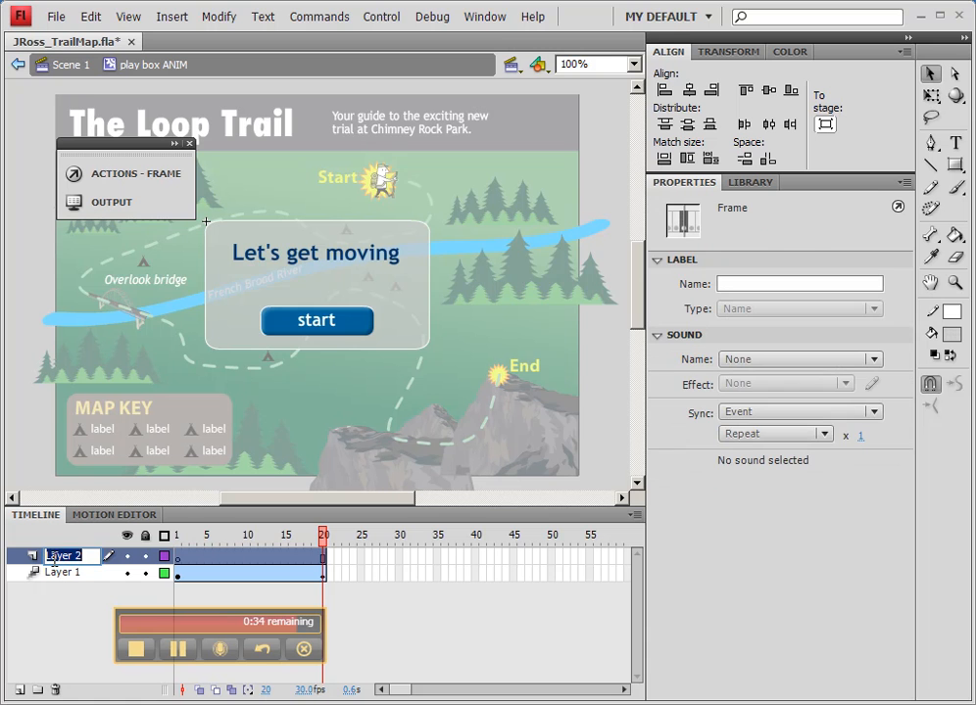
text(actions)
key(Return)
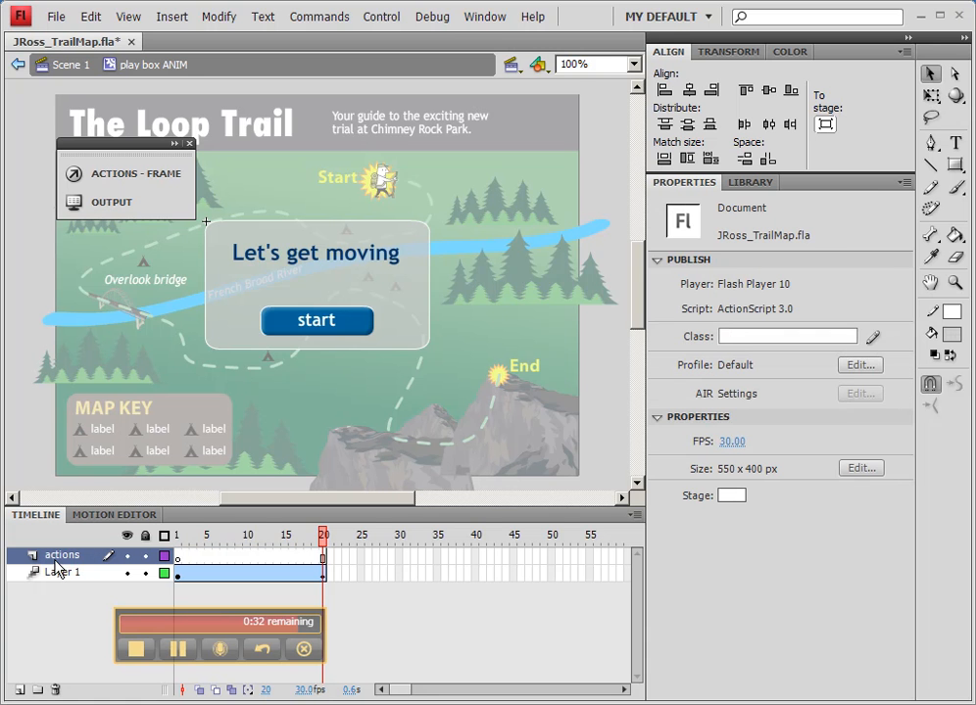
Step: Insert a keyframe at frame 20 of the actions layer and give it the script "stop();"
right_click(324, 564)
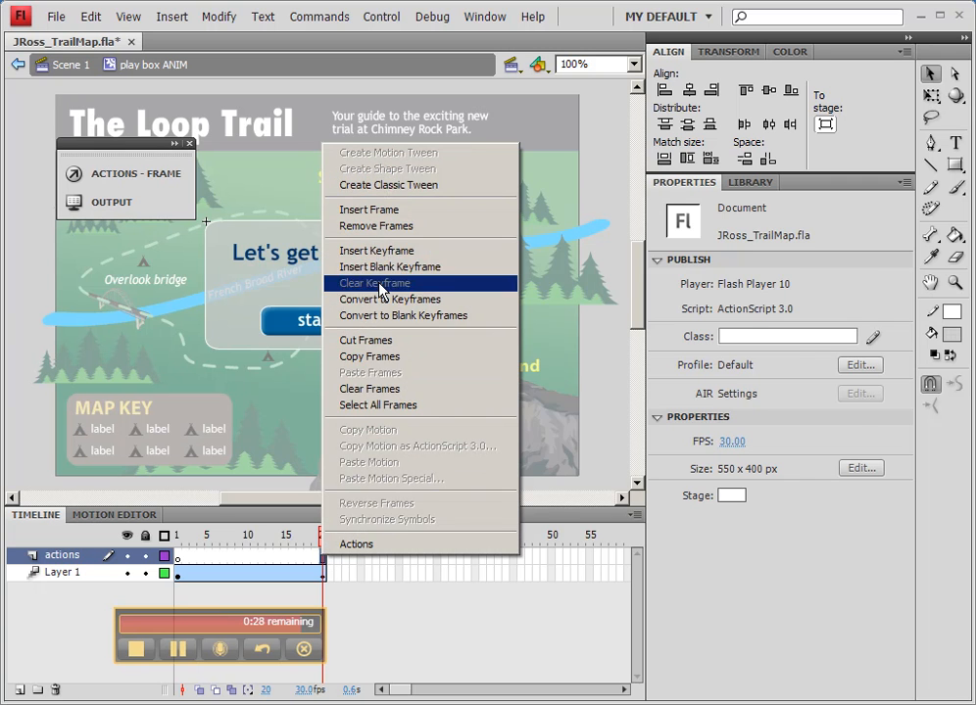
click(446, 251)
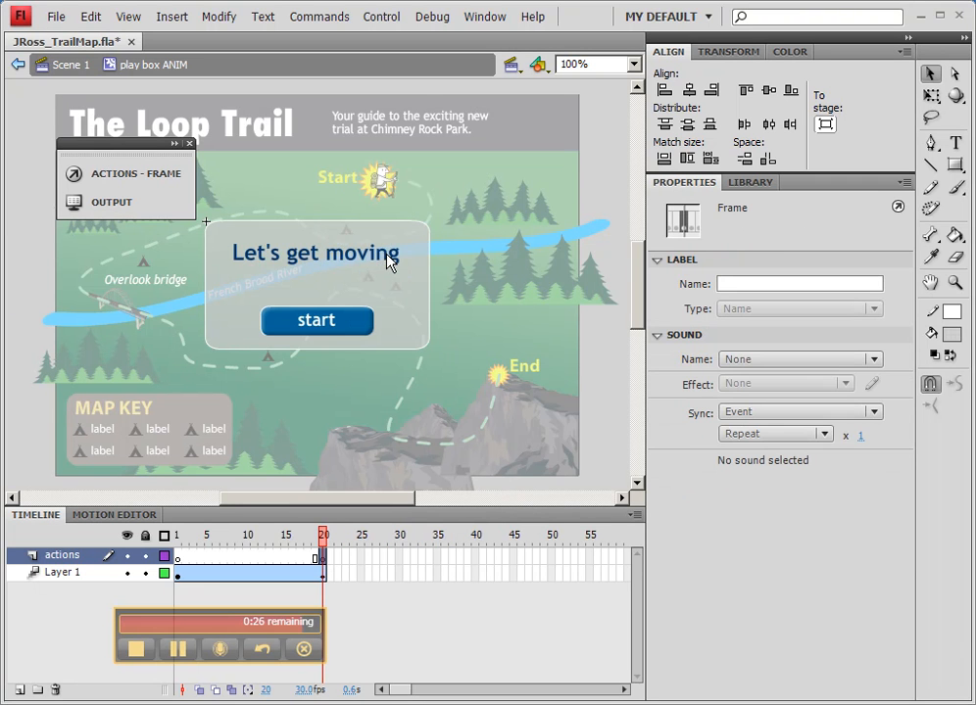
click(151, 176)
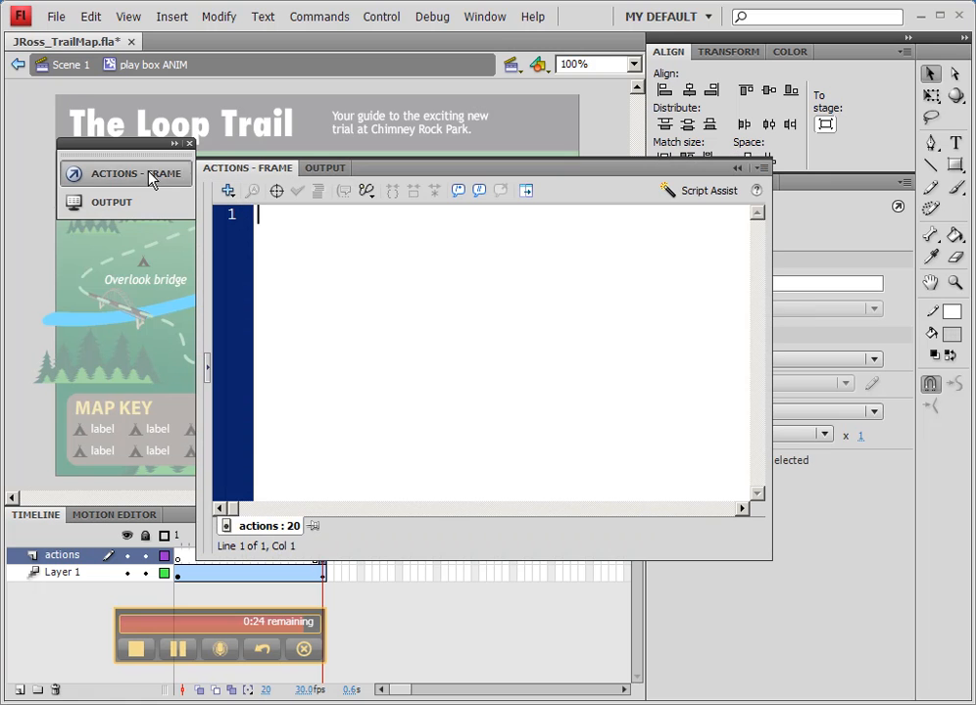
text(stop())
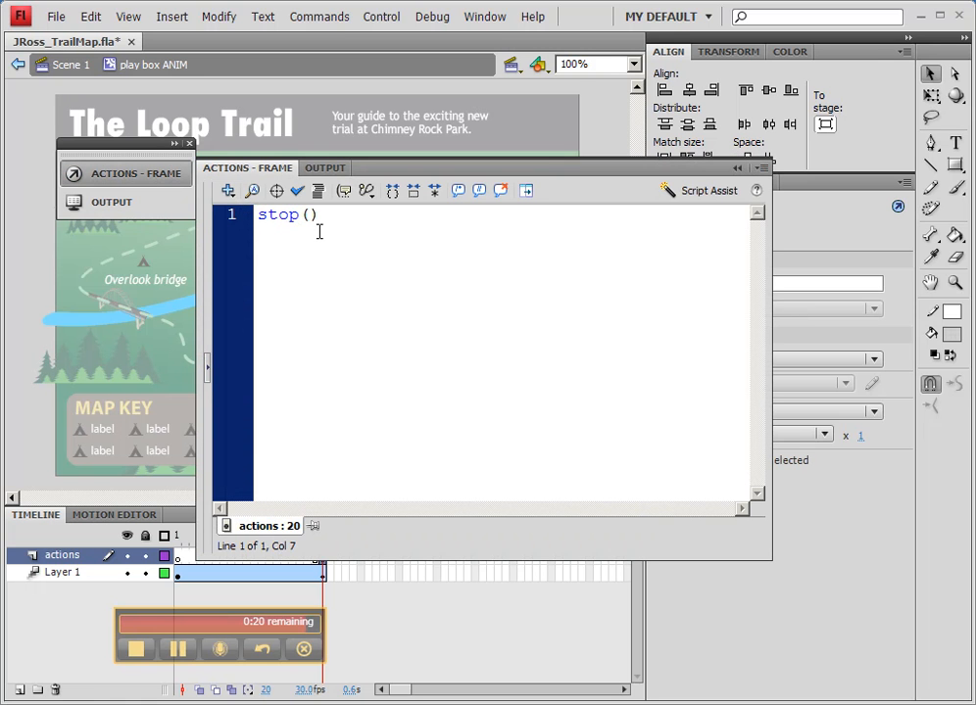
text(;)
Step: Collapse the script editor to uncover the stage and test the movie
drag(409, 174, 128, 155)
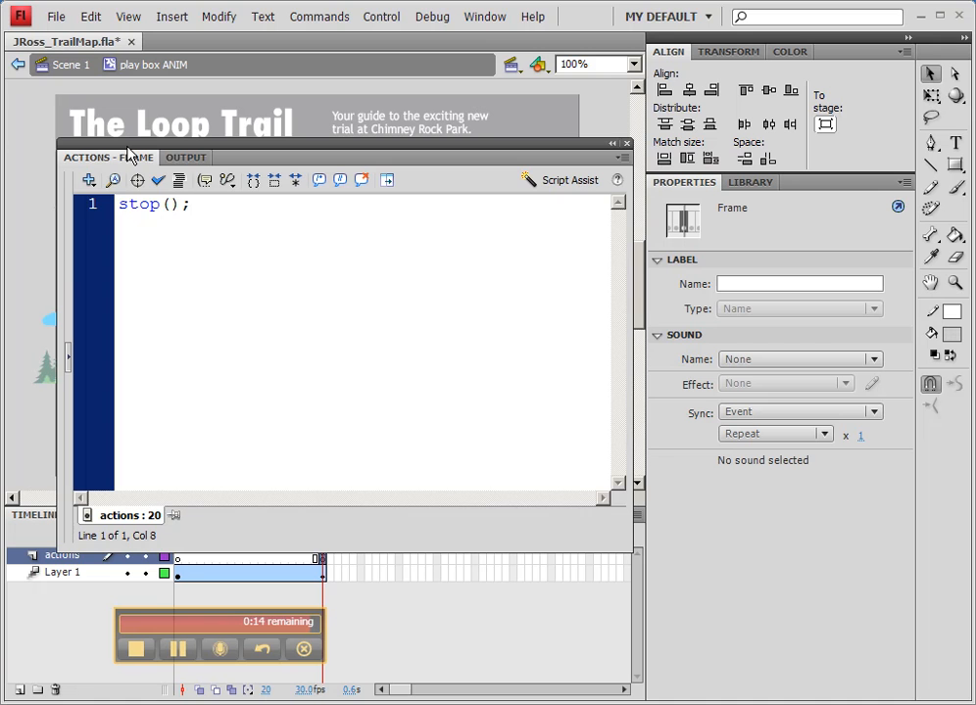
double_click(129, 159)
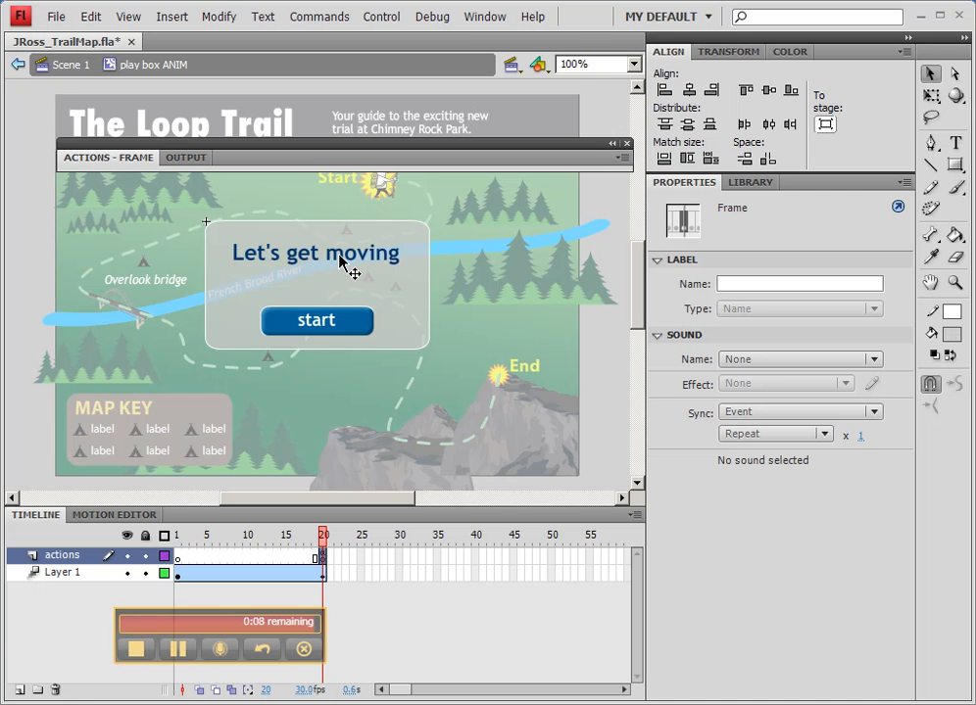
key(ctrl+Return)
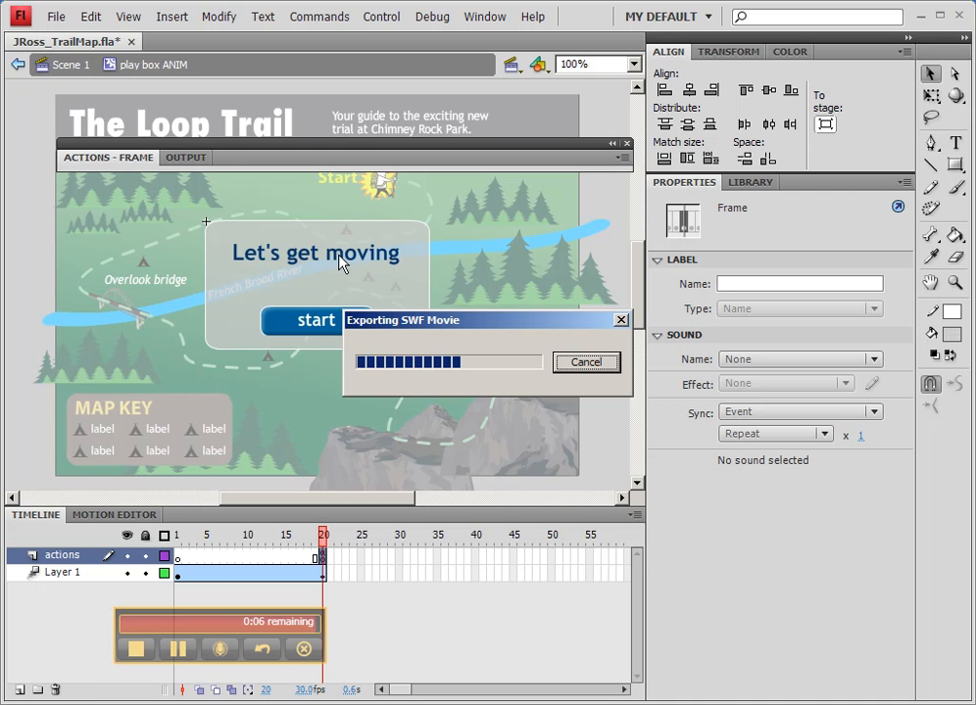